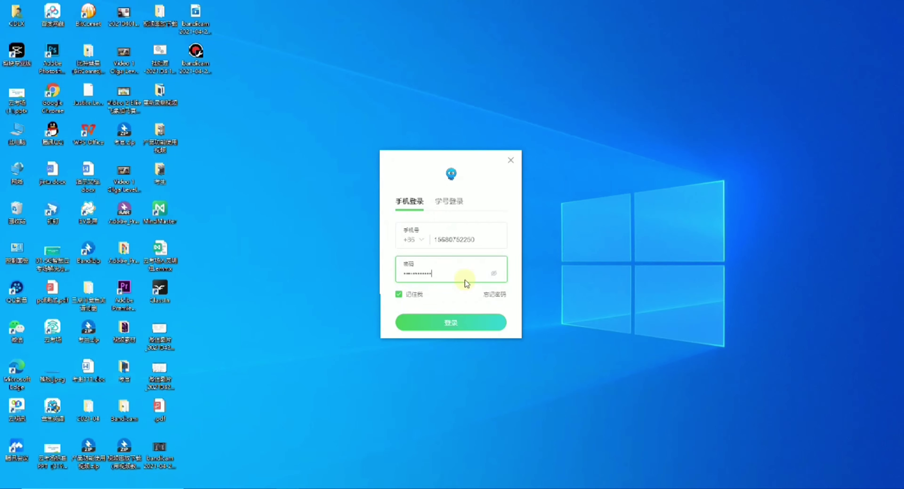
Sign in with the account's phone number and password, with remember-me turned off.
{"action": "mouse_move", "coordinate": [442, 164]}
{"action": "left_mouse_down"}
{"action": "mouse_move", "coordinate": [478, 163]}
{"action": "mouse_move", "coordinate": [455, 181]}
{"action": "mouse_move", "coordinate": [450, 166]}
{"action": "left_mouse_up"}
{"action": "left_click", "coordinate": [497, 245]}
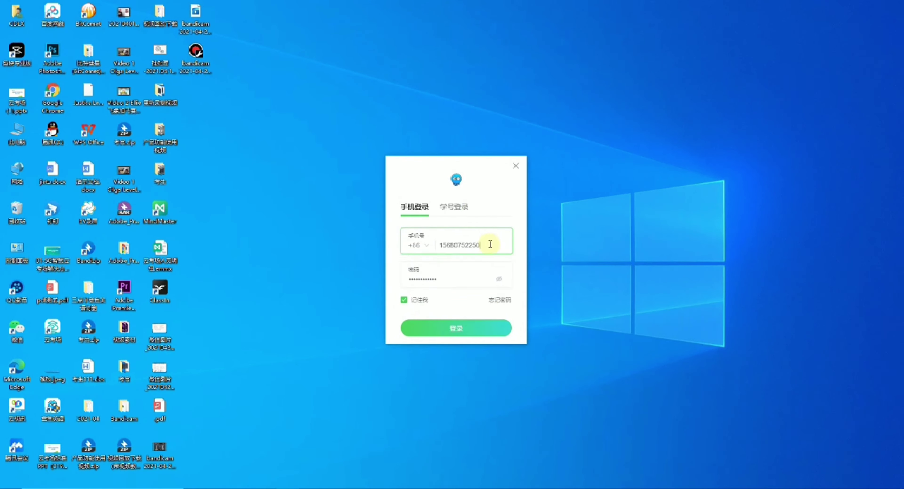
{"action": "left_click", "coordinate": [458, 279]}
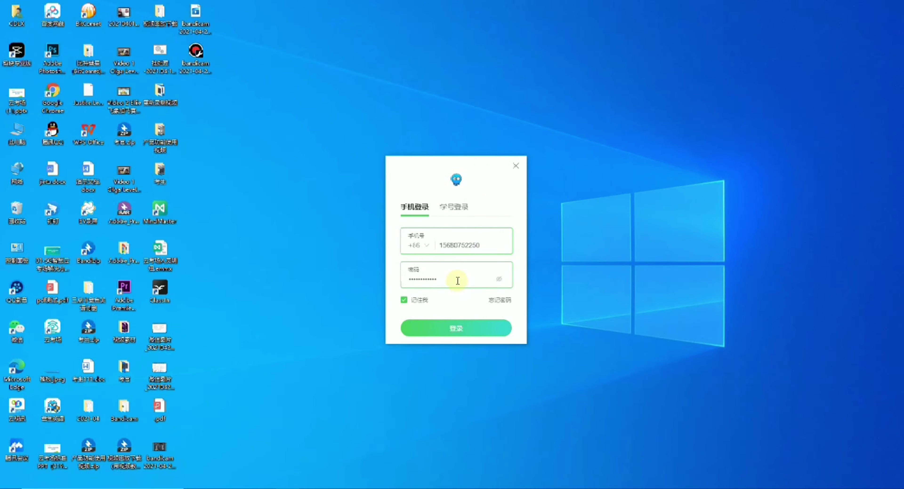
{"action": "left_click", "coordinate": [453, 285]}
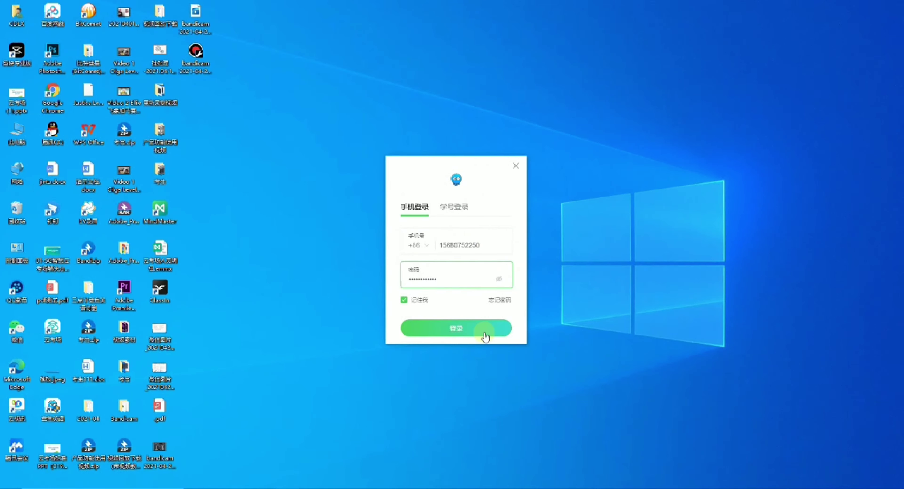
{"action": "left_click", "coordinate": [404, 301]}
{"action": "left_click", "coordinate": [470, 335]}
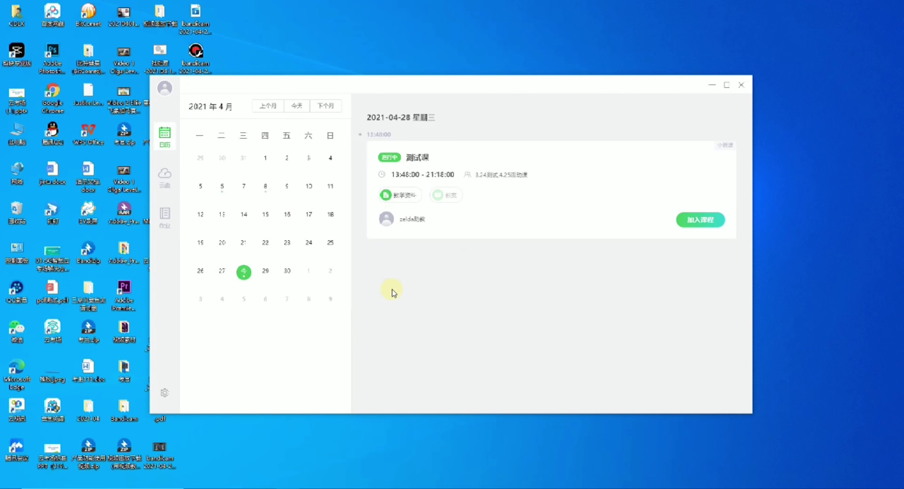
Check April 22, 21 and 27, then join the 测试课 class on April 28.
{"action": "left_click", "coordinate": [266, 242]}
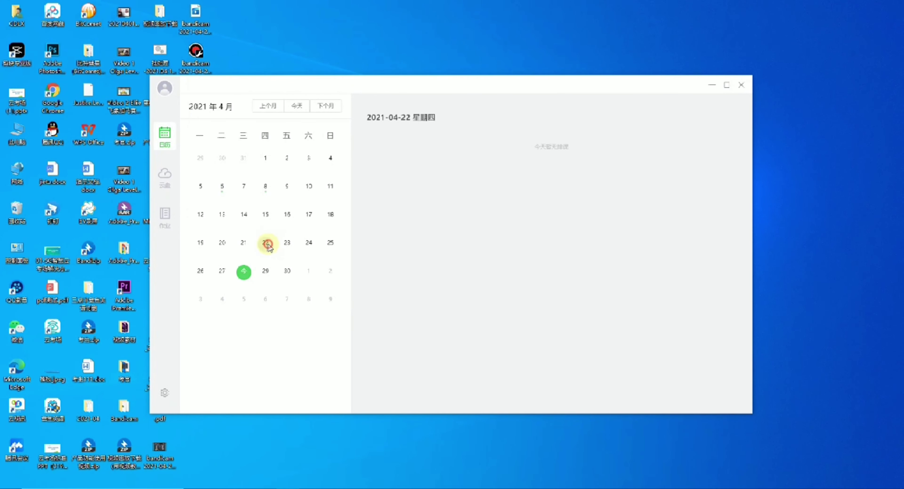
{"action": "left_click", "coordinate": [246, 244]}
{"action": "left_click", "coordinate": [221, 271]}
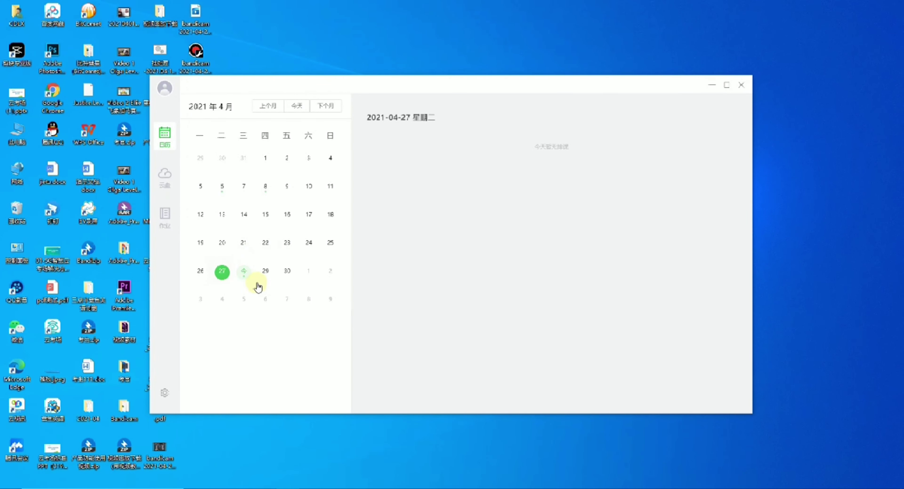
{"action": "left_click", "coordinate": [244, 274]}
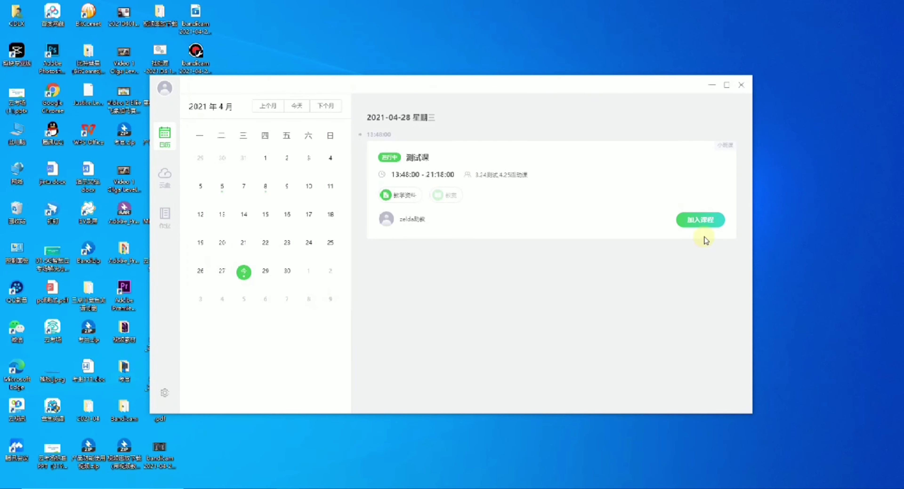
{"action": "left_click", "coordinate": [706, 225]}
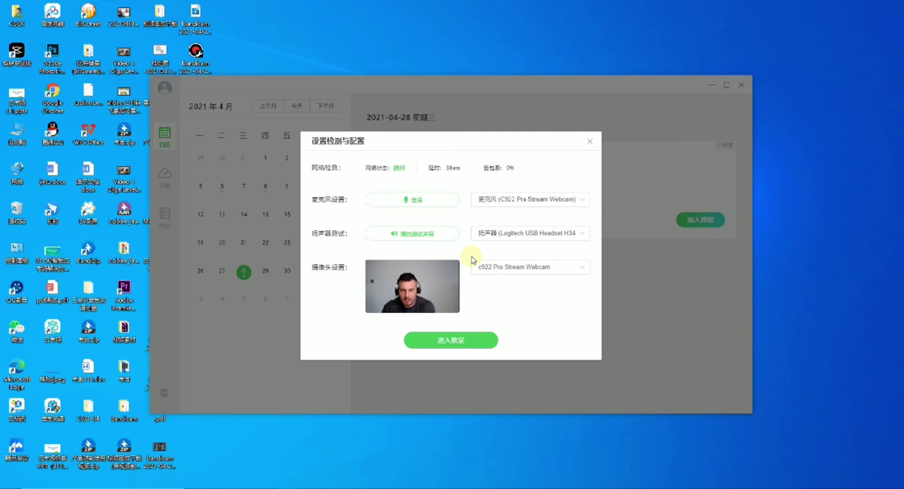
Test the microphone and speaker, keep the c922 Pro Stream Webcam, and enter the classroom.
{"action": "left_click", "coordinate": [414, 200]}
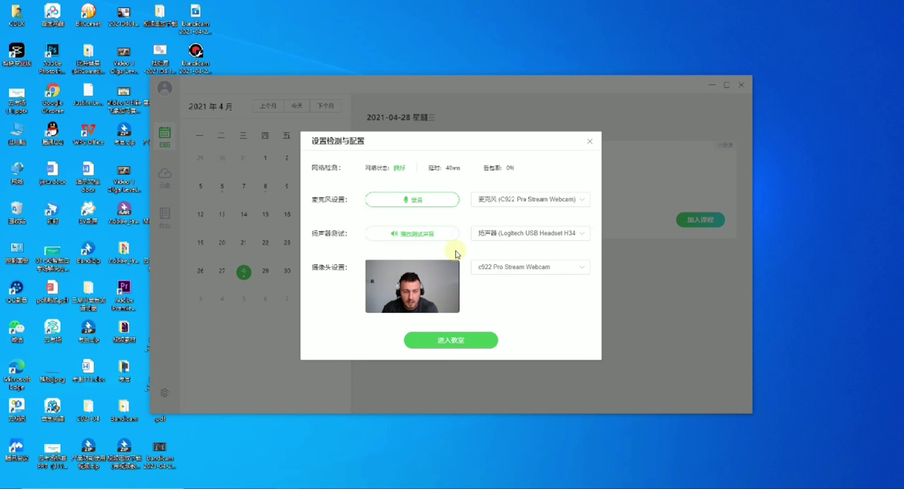
{"action": "left_click", "coordinate": [416, 237]}
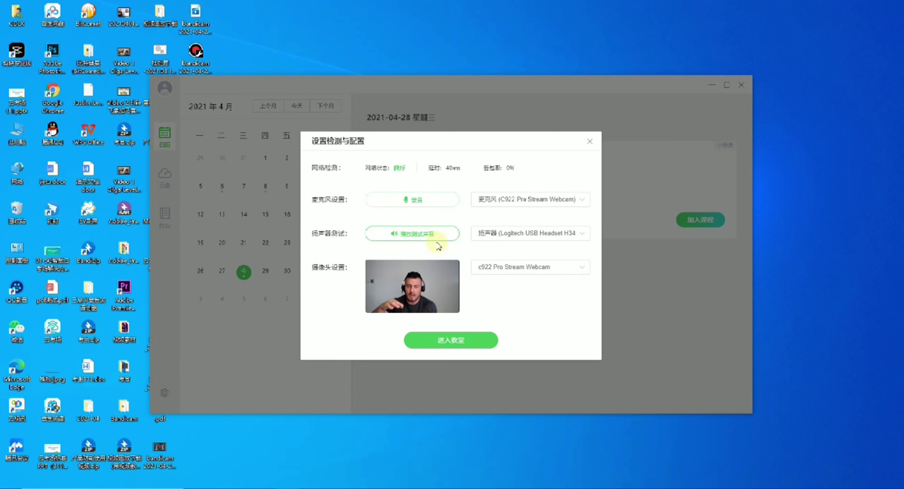
{"action": "left_click", "coordinate": [499, 270]}
{"action": "left_click", "coordinate": [499, 268]}
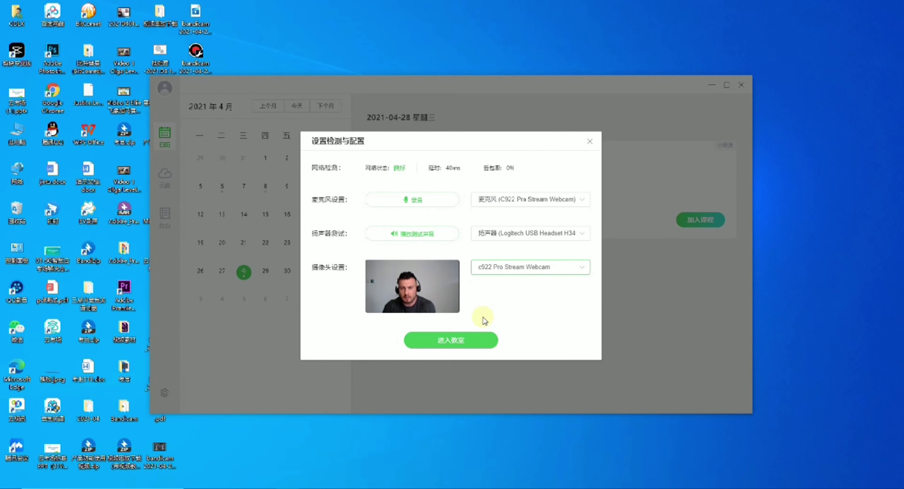
{"action": "left_click", "coordinate": [456, 341]}
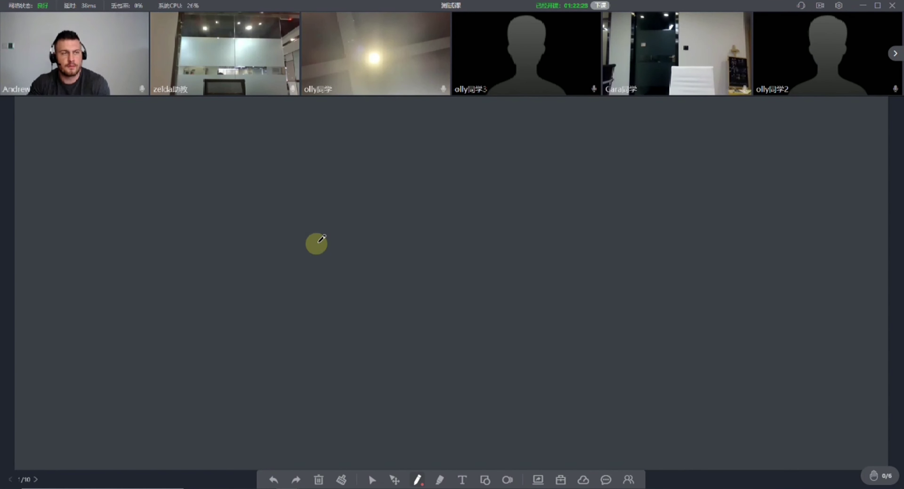
Try dragging a participant's video from the strip onto the whiteboard.
{"action": "mouse_move", "coordinate": [121, 61]}
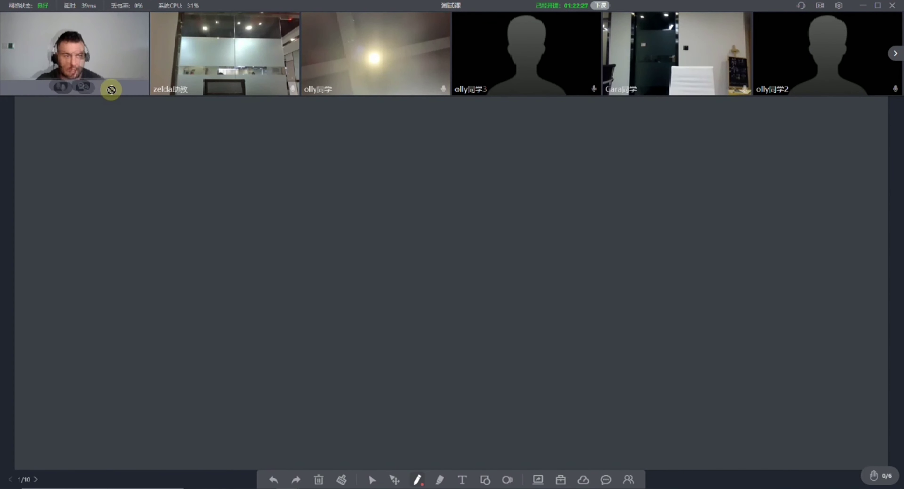
{"action": "mouse_move", "coordinate": [257, 89]}
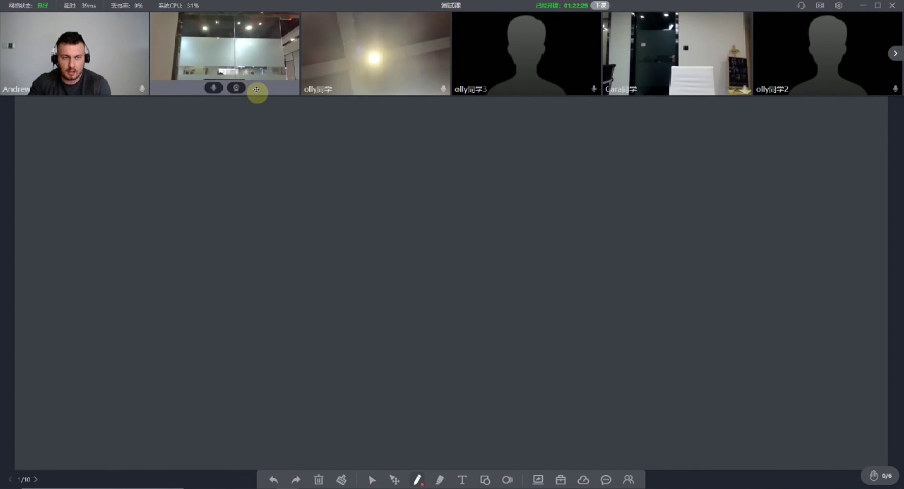
{"action": "left_click_drag", "start_coordinate": [257, 90], "coordinate": [307, 98]}
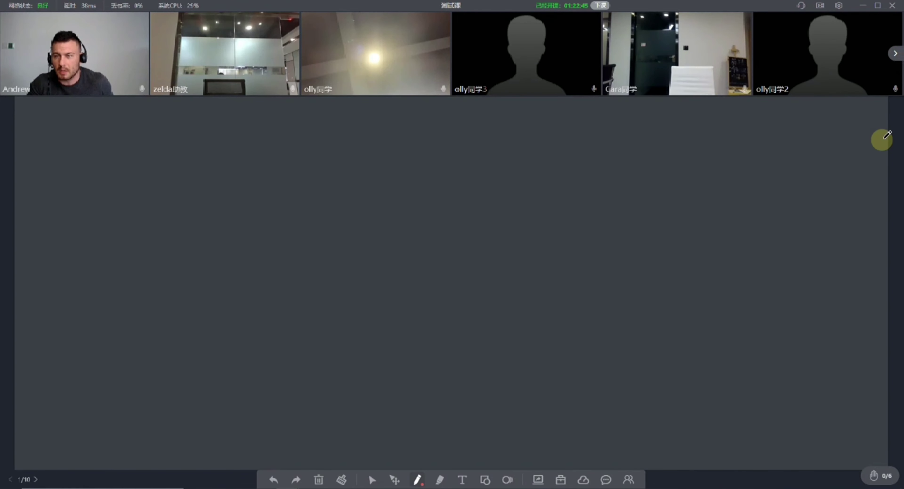
Page through the tile strip, then dock and resize a student's video at the whiteboard's bottom-left.
{"action": "left_click", "coordinate": [894, 54]}
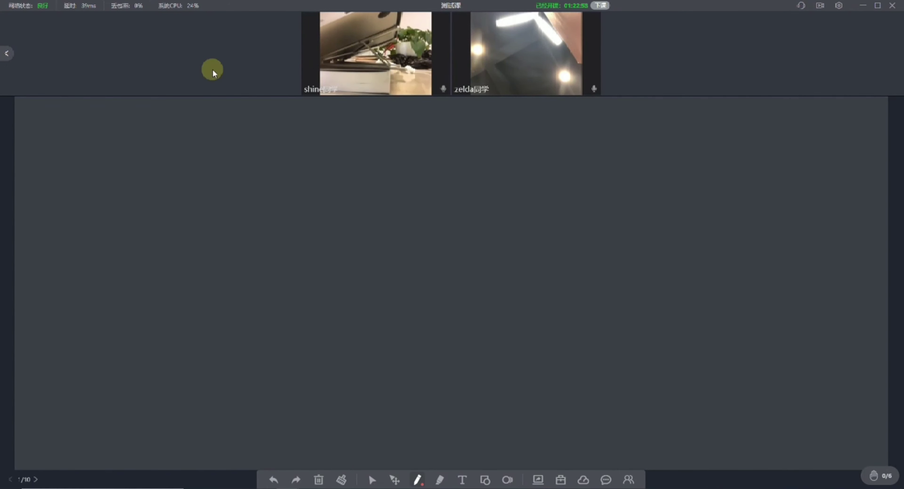
{"action": "left_click", "coordinate": [7, 55]}
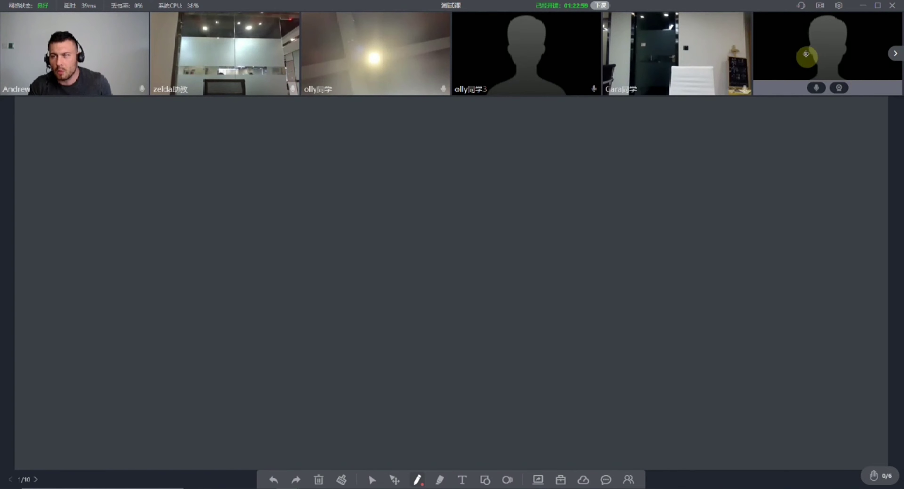
{"action": "left_click", "coordinate": [895, 54]}
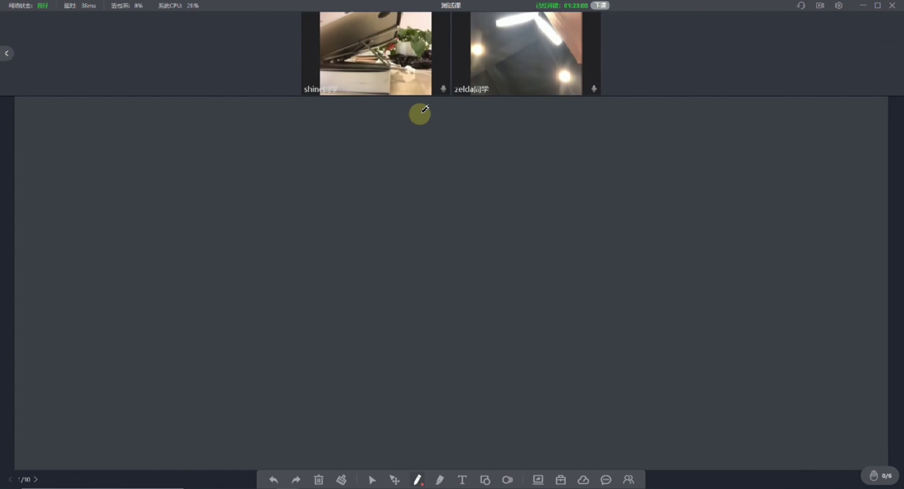
{"action": "mouse_move", "coordinate": [373, 87]}
{"action": "left_click_drag", "start_coordinate": [337, 86], "coordinate": [67, 465]}
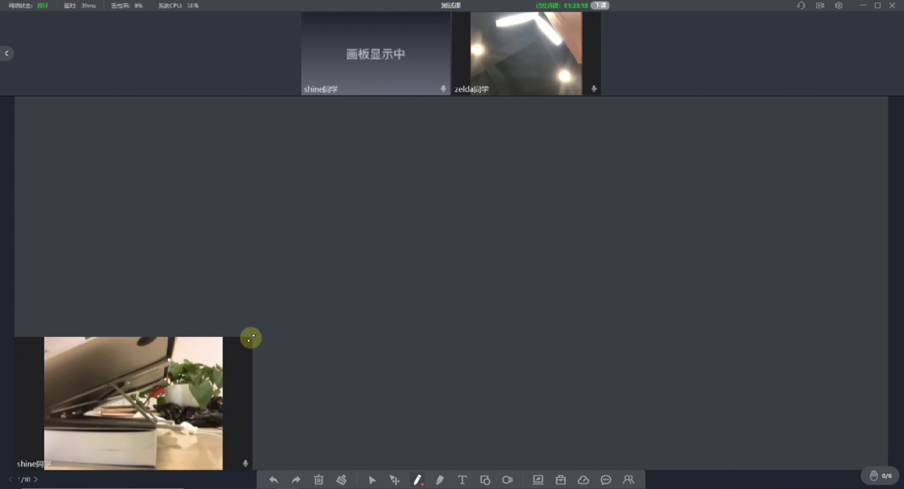
{"action": "left_click_drag", "start_coordinate": [248, 340], "coordinate": [182, 350]}
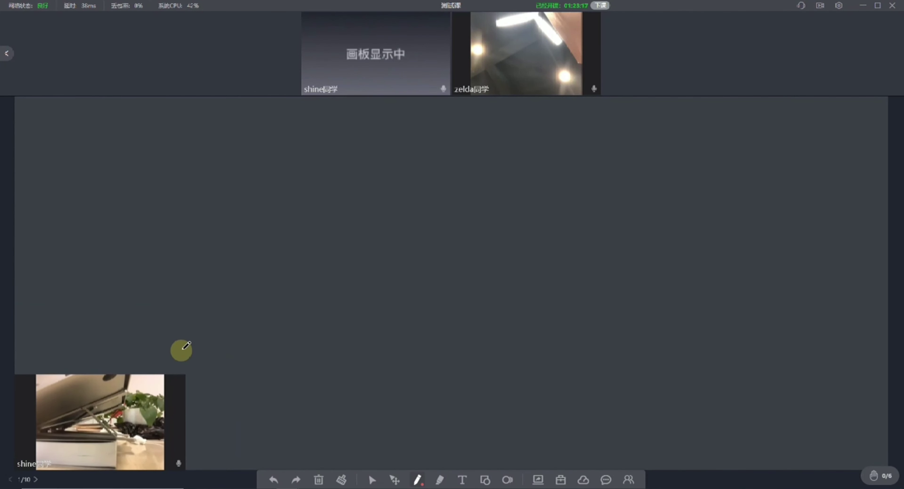
Dock a second student's video beside the first, shrink it, and return the strip to page one.
{"action": "left_click_drag", "start_coordinate": [492, 91], "coordinate": [227, 469]}
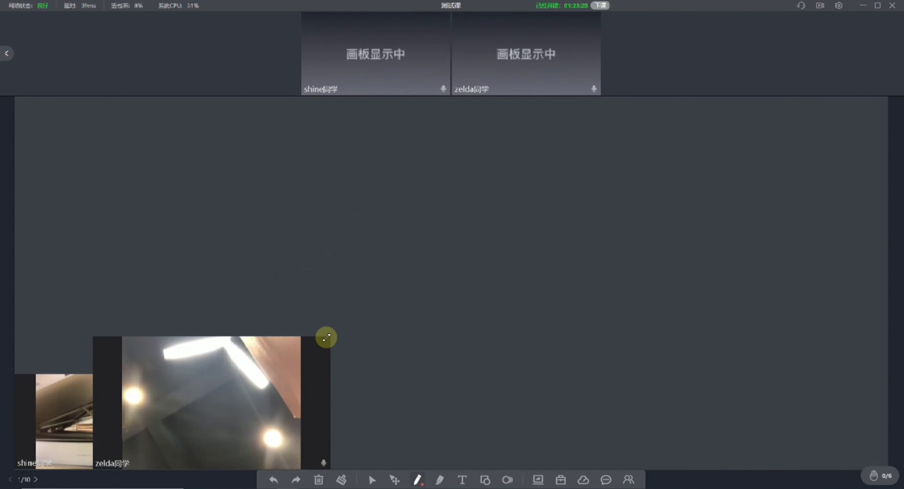
{"action": "left_click_drag", "start_coordinate": [326, 338], "coordinate": [266, 372]}
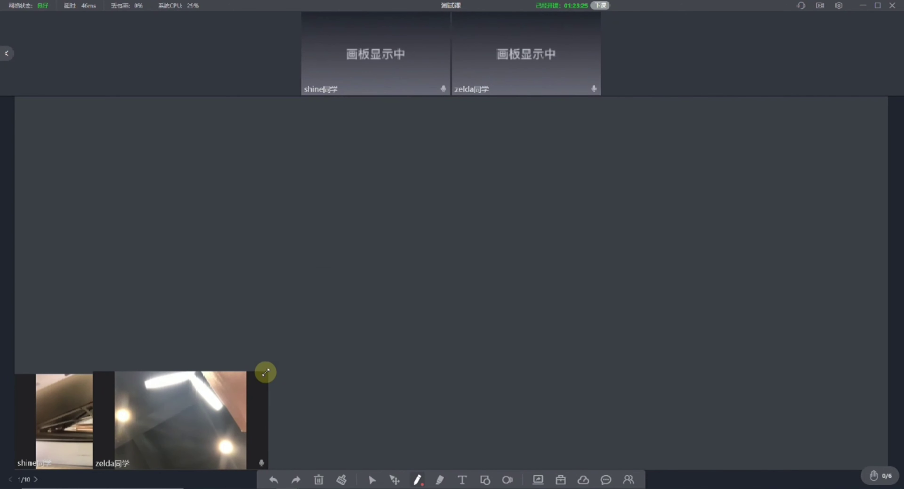
{"action": "left_click_drag", "start_coordinate": [137, 465], "coordinate": [216, 464]}
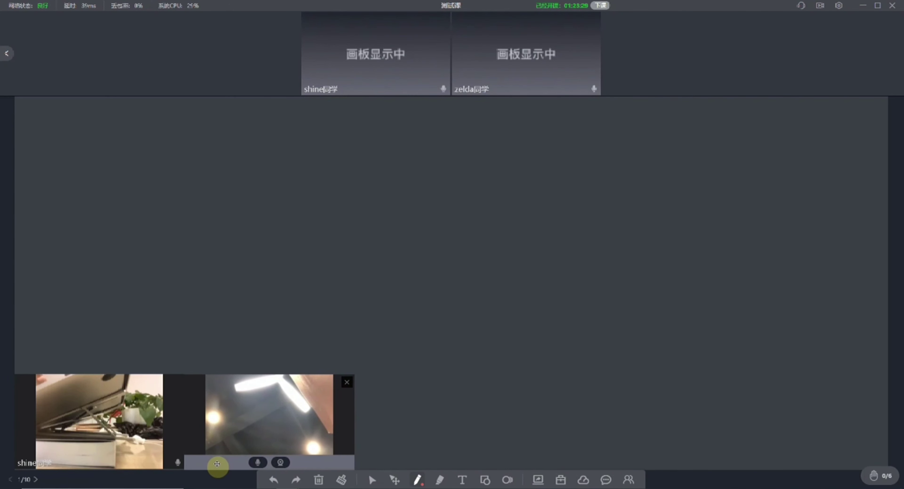
{"action": "left_click", "coordinate": [8, 53]}
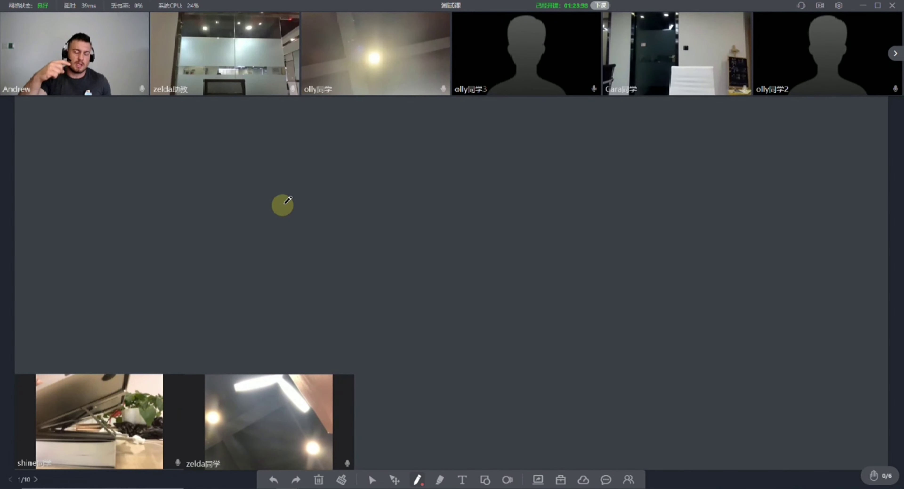
{"action": "mouse_move", "coordinate": [511, 27]}
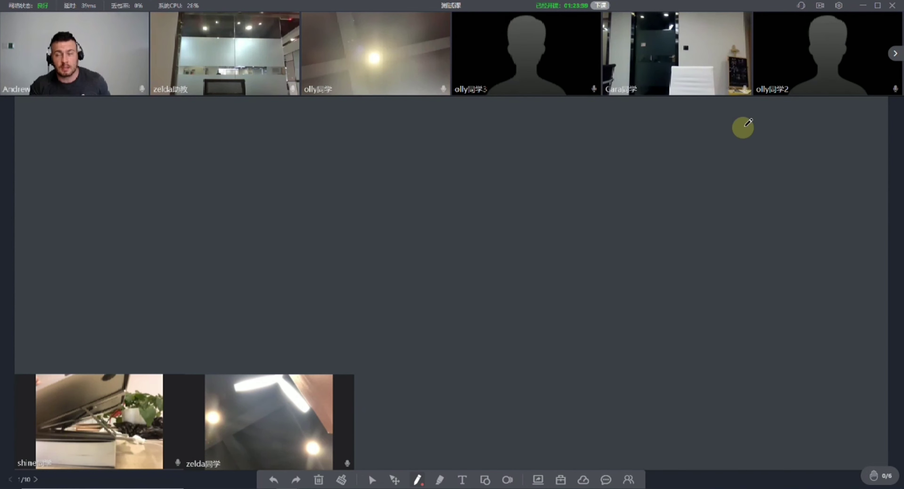
{"action": "left_click", "coordinate": [895, 54]}
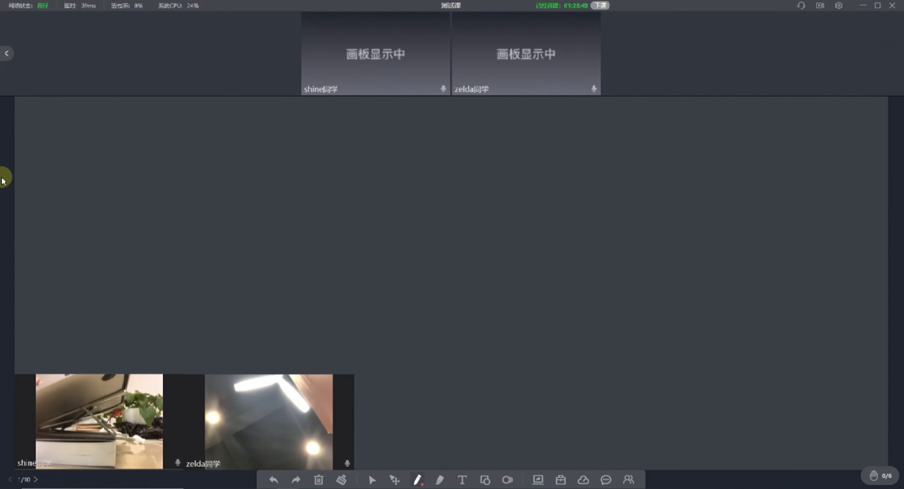
{"action": "left_click", "coordinate": [12, 60]}
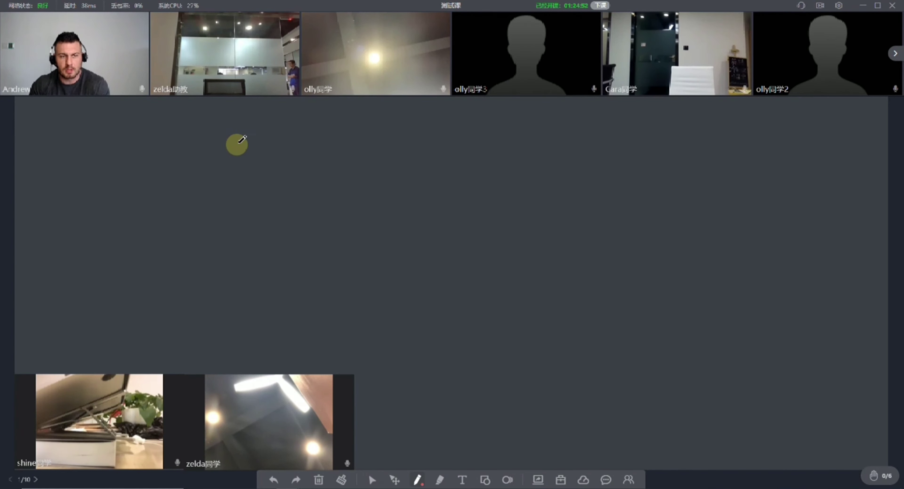
Mute one student's mic, toggle their camera off and on, then mute the docked student's mic.
{"action": "mouse_move", "coordinate": [237, 90]}
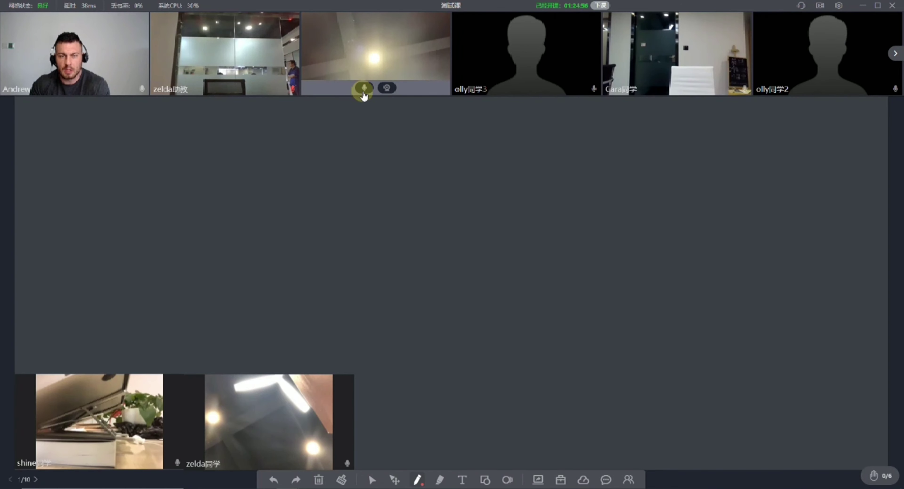
{"action": "left_click", "coordinate": [364, 89]}
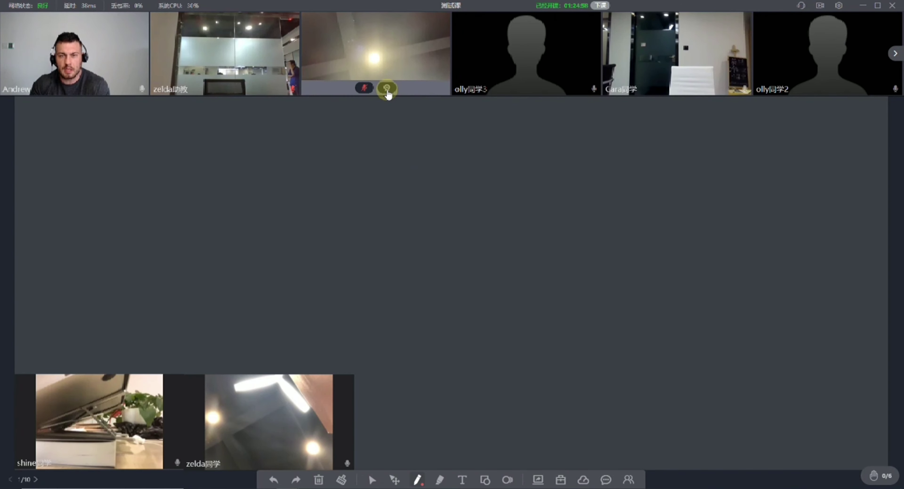
{"action": "left_click", "coordinate": [387, 89]}
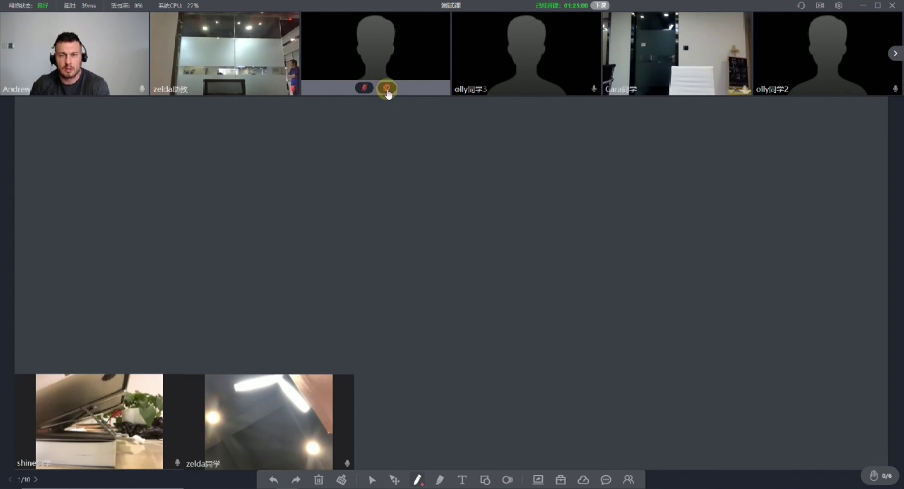
{"action": "left_click", "coordinate": [388, 92]}
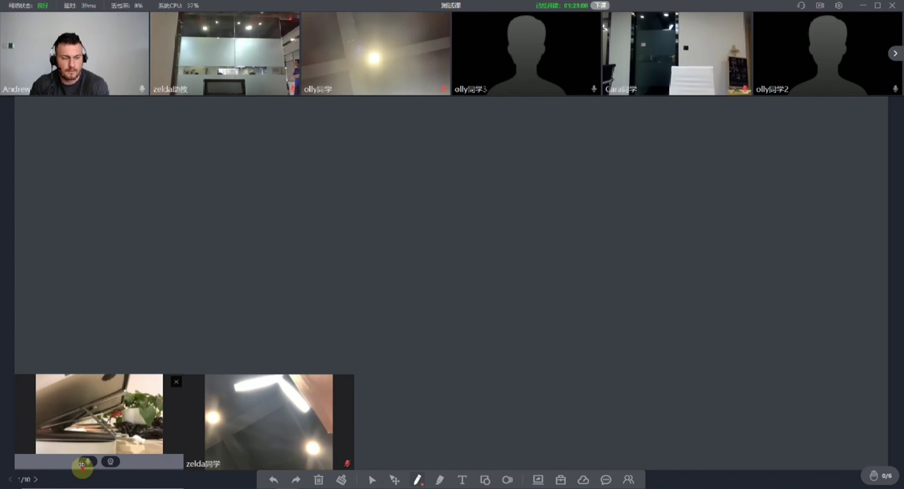
{"action": "left_click", "coordinate": [88, 462]}
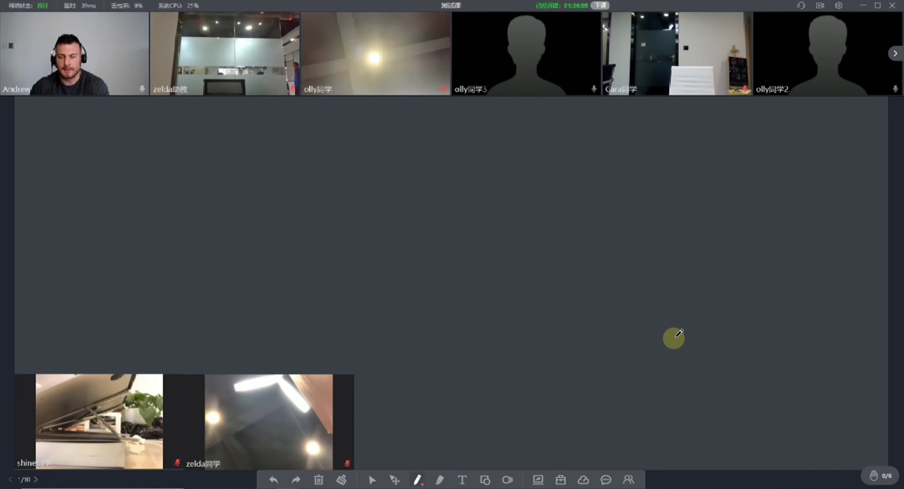
Browse the 3.24测试课件 course folder, switch to My Cloud Drive, and open Lesson 1.pdf.
{"action": "left_click", "coordinate": [583, 481]}
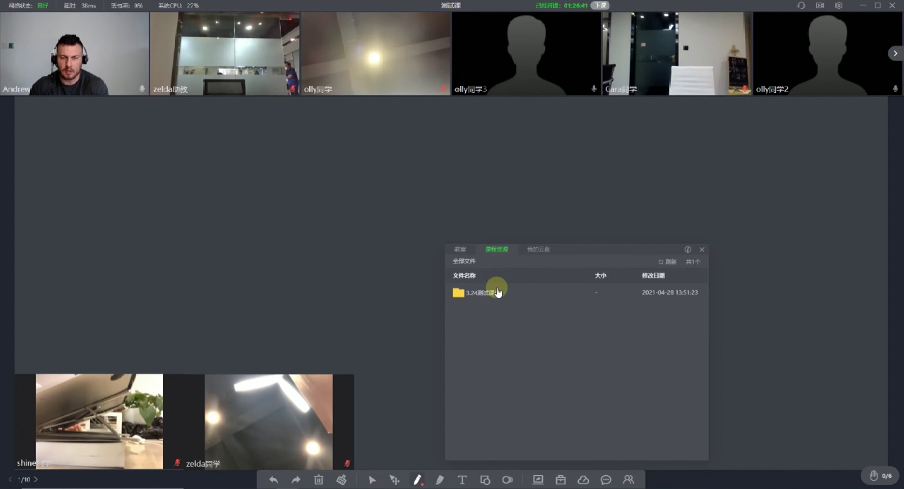
{"action": "double_click", "coordinate": [491, 295]}
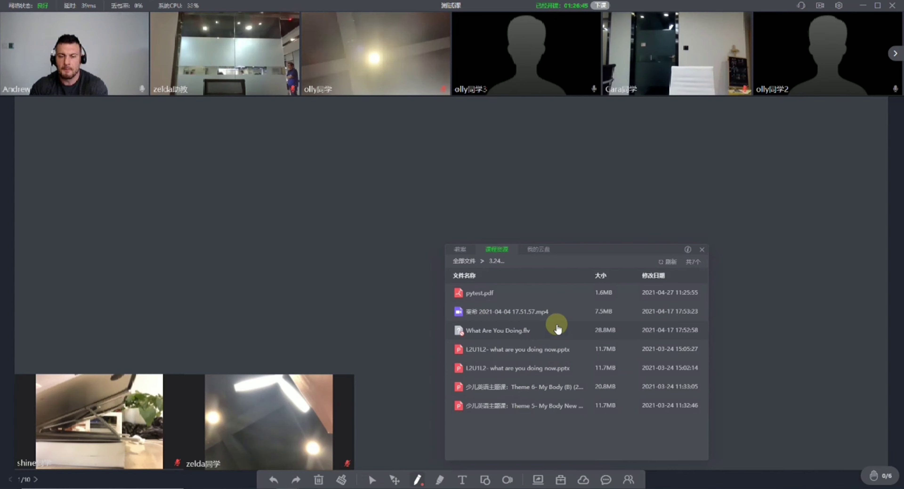
{"action": "left_click", "coordinate": [545, 250]}
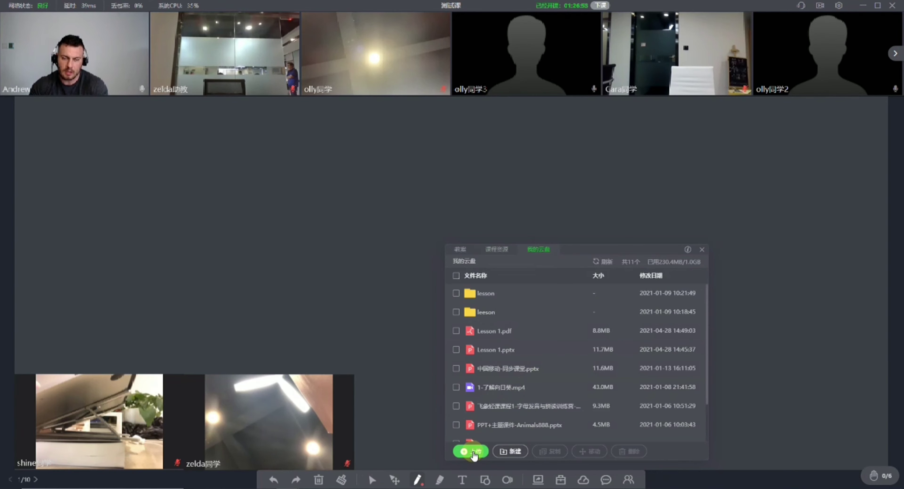
{"action": "left_click", "coordinate": [472, 452]}
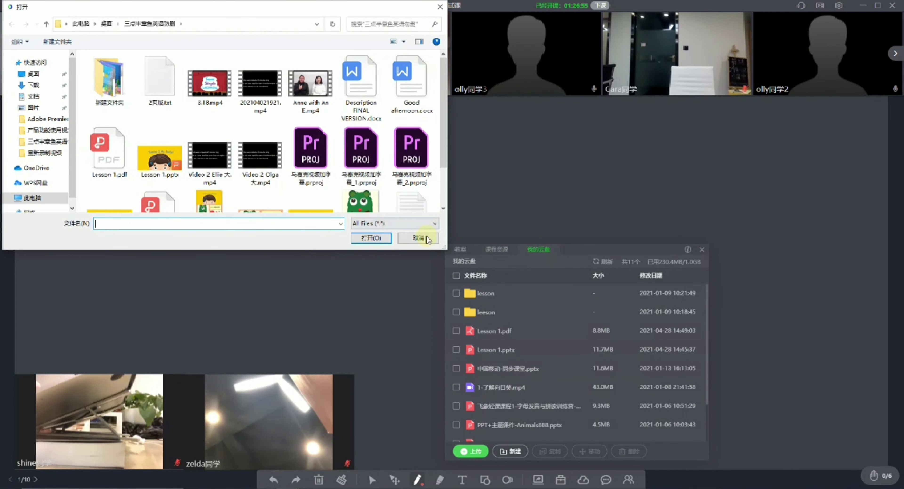
{"action": "left_click", "coordinate": [417, 238]}
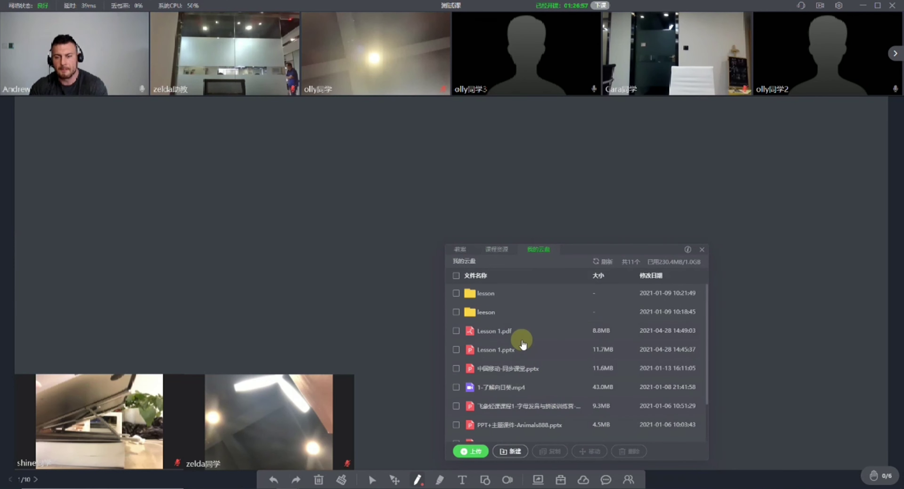
{"action": "double_click", "coordinate": [498, 331]}
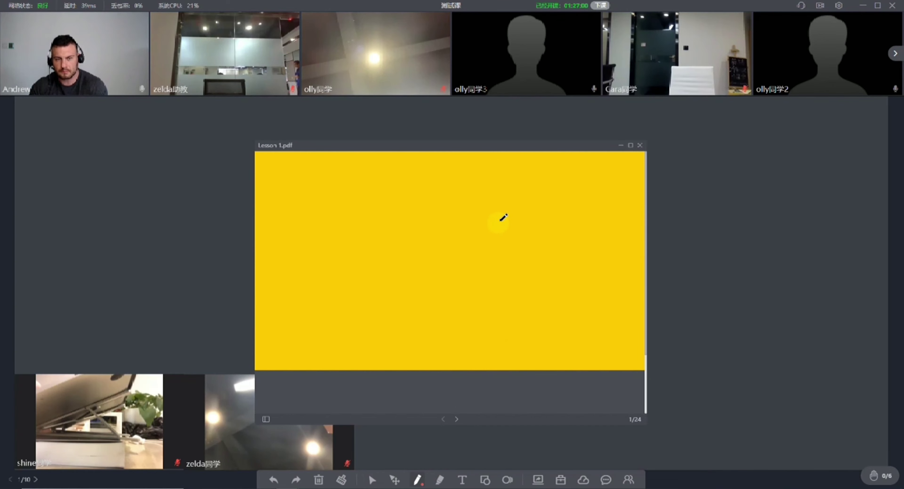
Resize the Lesson 1.pdf viewer and place it at the stage's top-left corner.
{"action": "left_click_drag", "start_coordinate": [482, 147], "coordinate": [533, 126]}
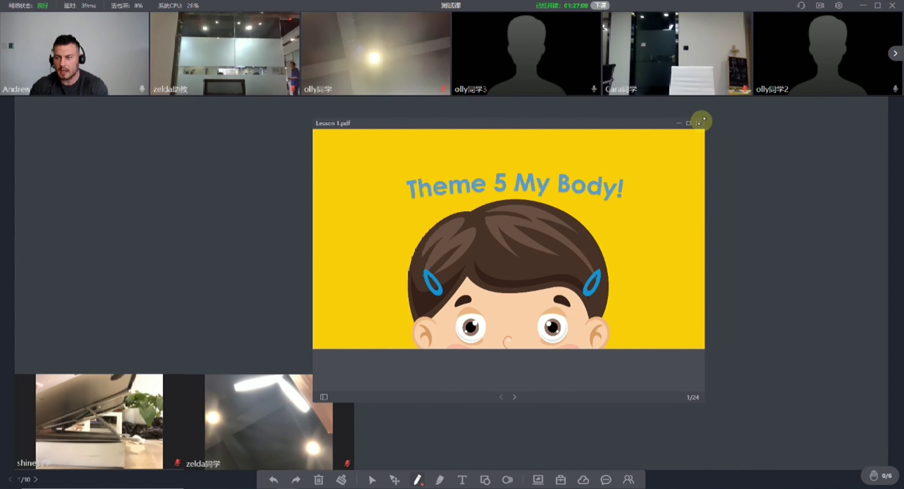
{"action": "left_click_drag", "start_coordinate": [702, 120], "coordinate": [692, 150]}
{"action": "left_click_drag", "start_coordinate": [535, 147], "coordinate": [228, 76]}
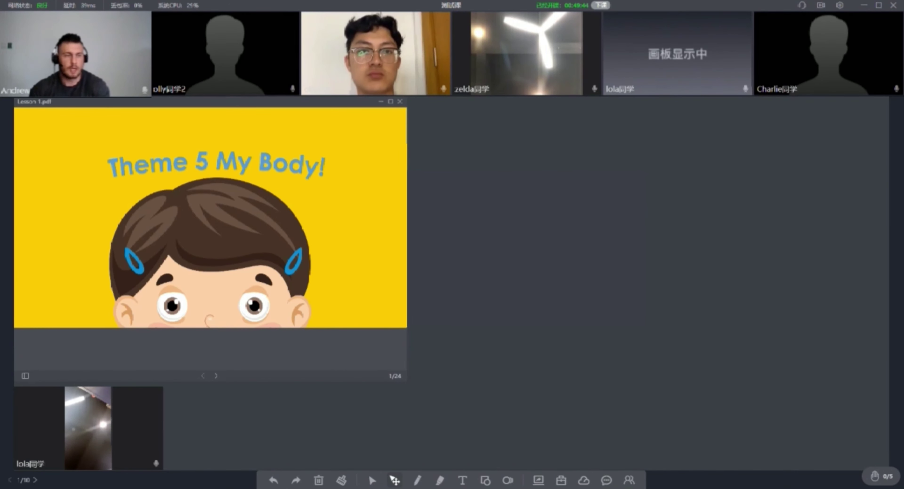
{"action": "mouse_move", "coordinate": [410, 88]}
{"action": "left_click_drag", "start_coordinate": [411, 89], "coordinate": [783, 294]}
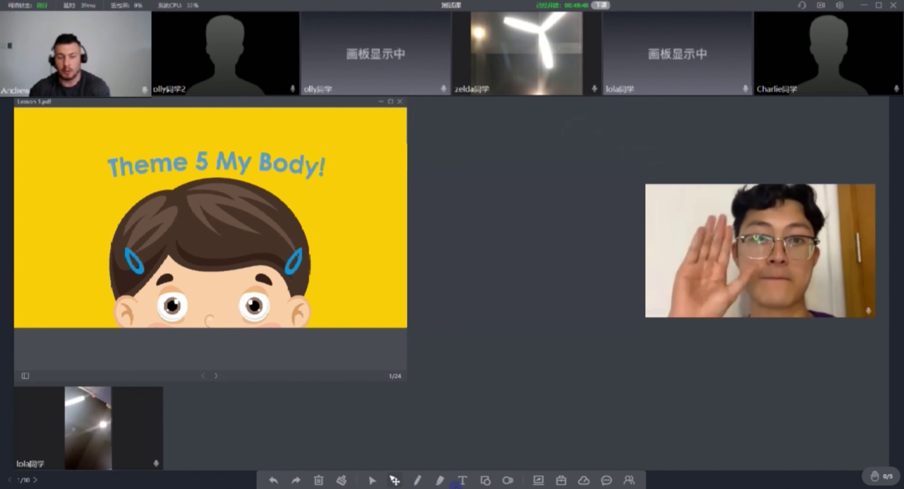
{"action": "left_click", "coordinate": [485, 480]}
{"action": "left_click_drag", "start_coordinate": [689, 200], "coordinate": [867, 301]}
{"action": "left_click", "coordinate": [394, 480]}
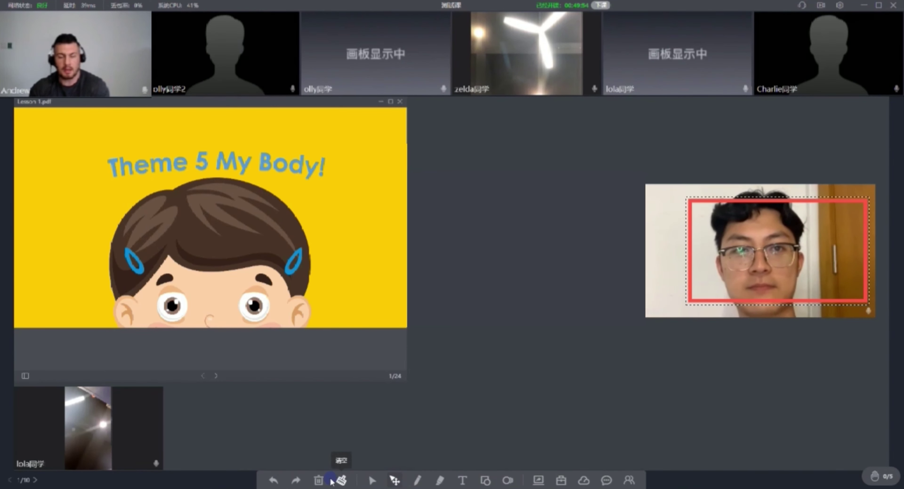
{"action": "left_click", "coordinate": [319, 480]}
{"action": "left_click", "coordinate": [426, 480]}
{"action": "left_click", "coordinate": [756, 218]}
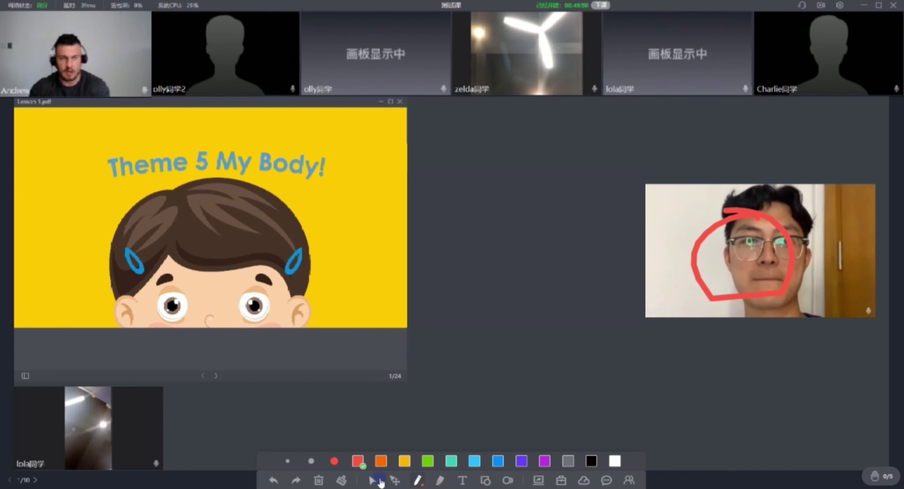
{"action": "left_click", "coordinate": [393, 481]}
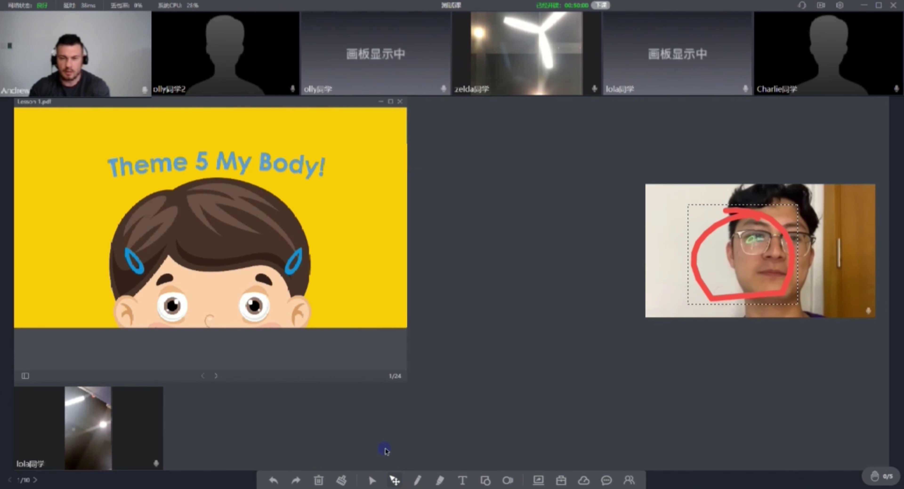
{"action": "left_click", "coordinate": [319, 480]}
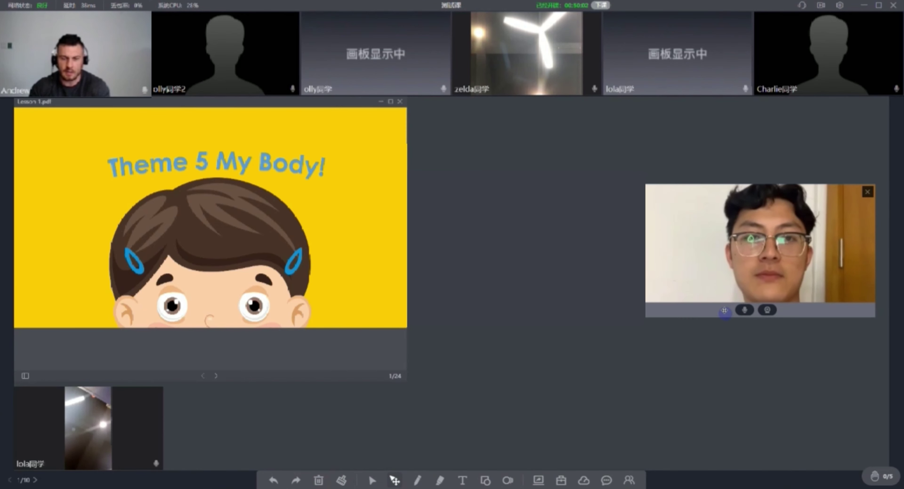
{"action": "double_click", "coordinate": [699, 308]}
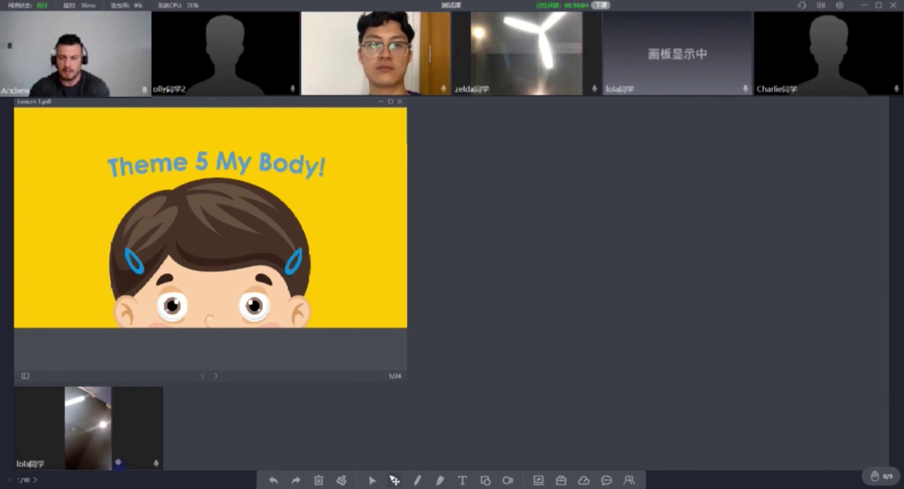
{"action": "left_click_drag", "start_coordinate": [120, 463], "coordinate": [784, 265]}
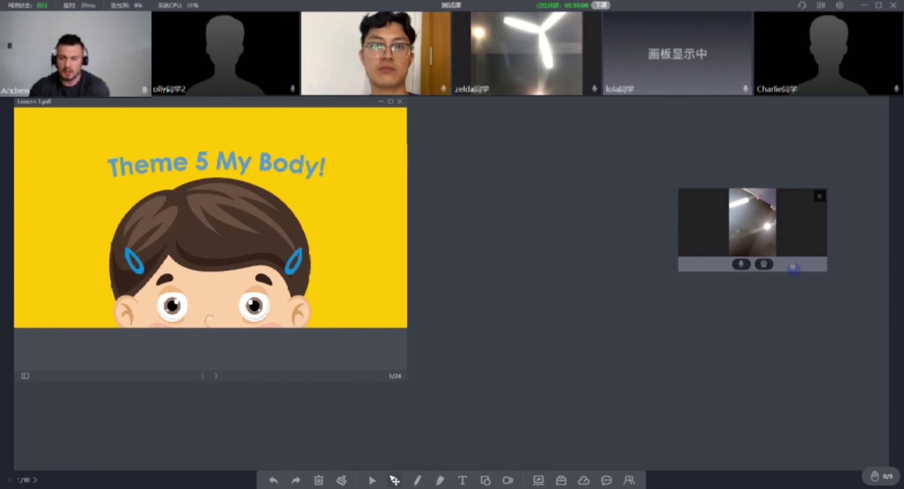
{"action": "left_click", "coordinate": [419, 481]}
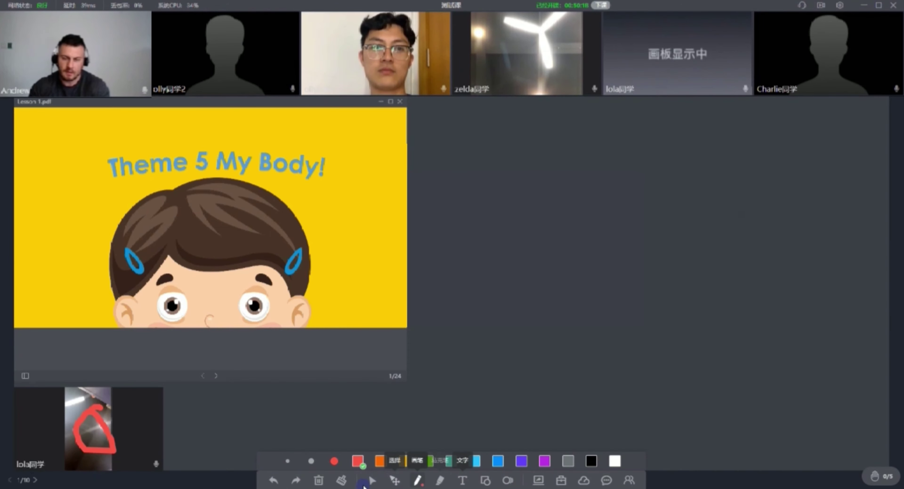
{"action": "left_click", "coordinate": [394, 481]}
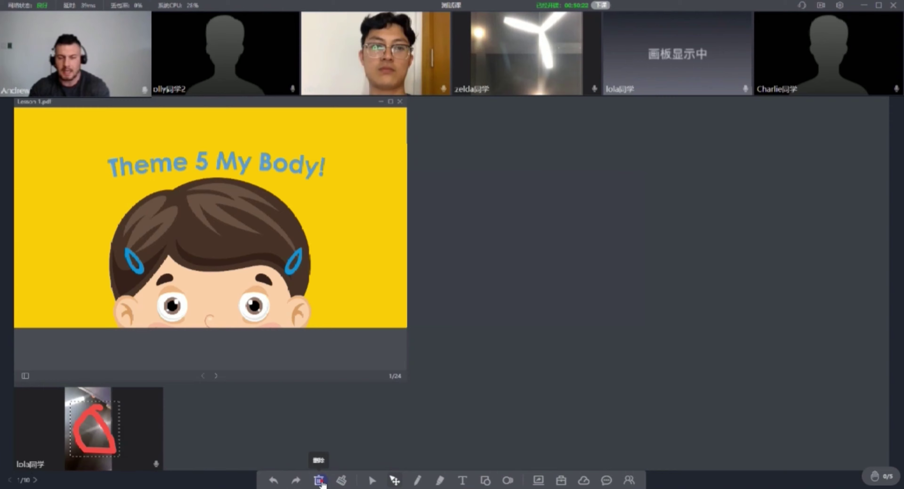
{"action": "left_click", "coordinate": [321, 483]}
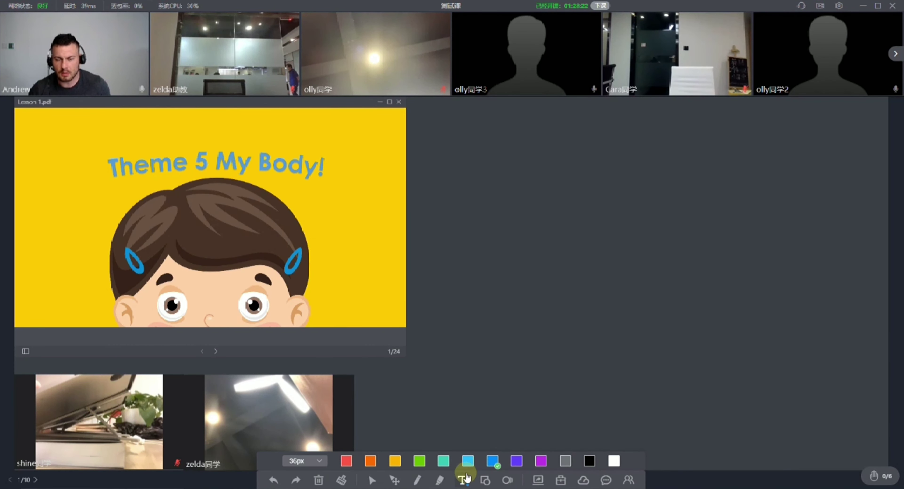
Set text annotations to 48px purple, then switch to Select and clear all annotations.
{"action": "left_click", "coordinate": [462, 481]}
{"action": "left_click", "coordinate": [463, 480]}
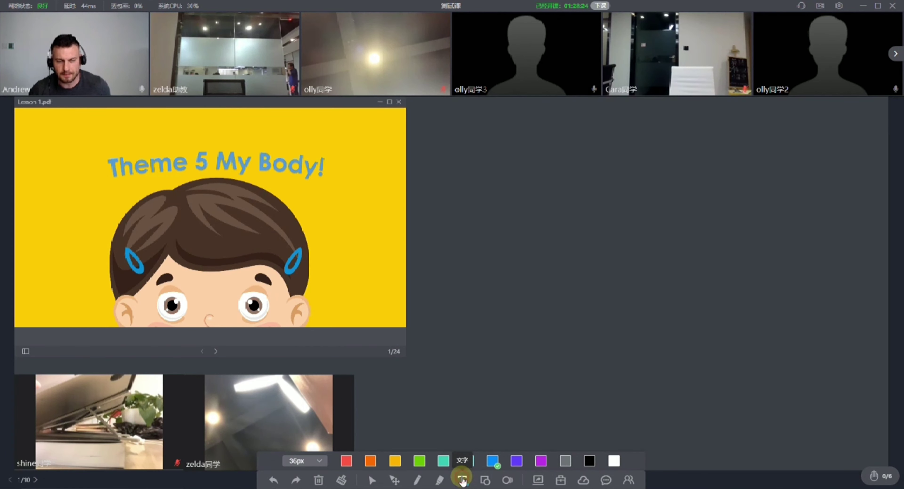
{"action": "left_click", "coordinate": [318, 463]}
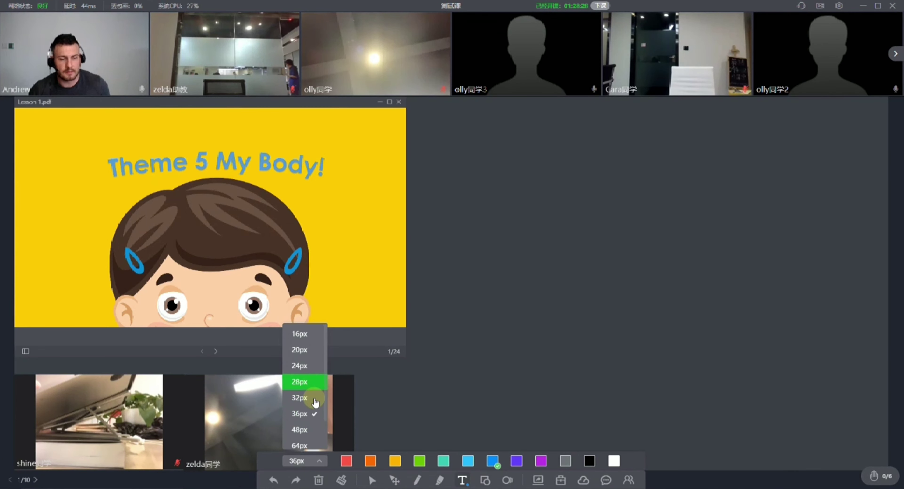
{"action": "left_click", "coordinate": [302, 430]}
{"action": "left_click", "coordinate": [517, 461]}
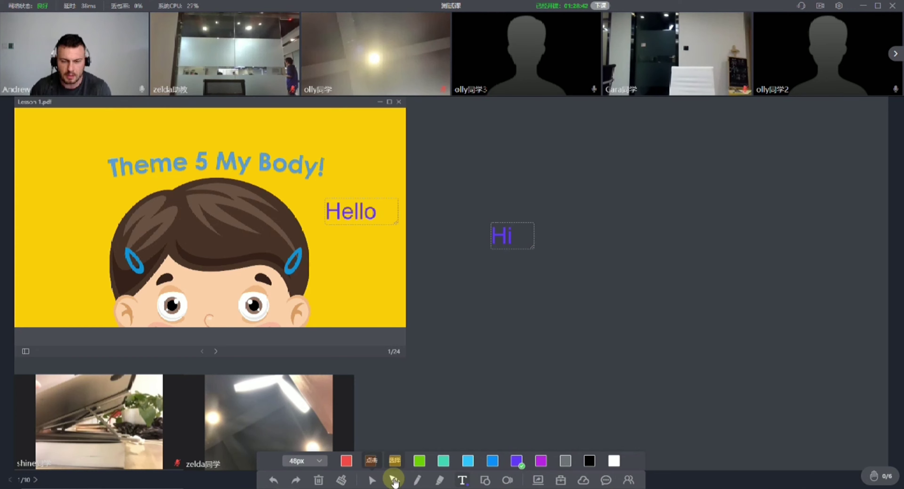
{"action": "left_click", "coordinate": [399, 476]}
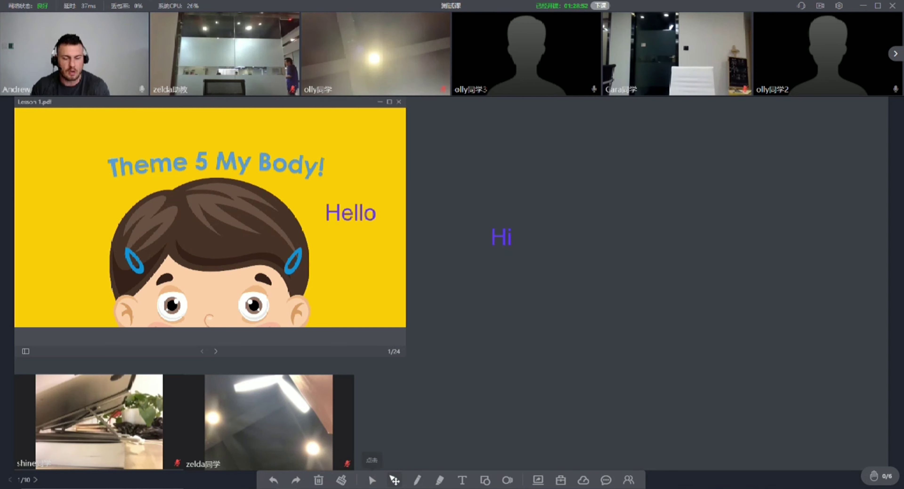
{"action": "left_click", "coordinate": [341, 481]}
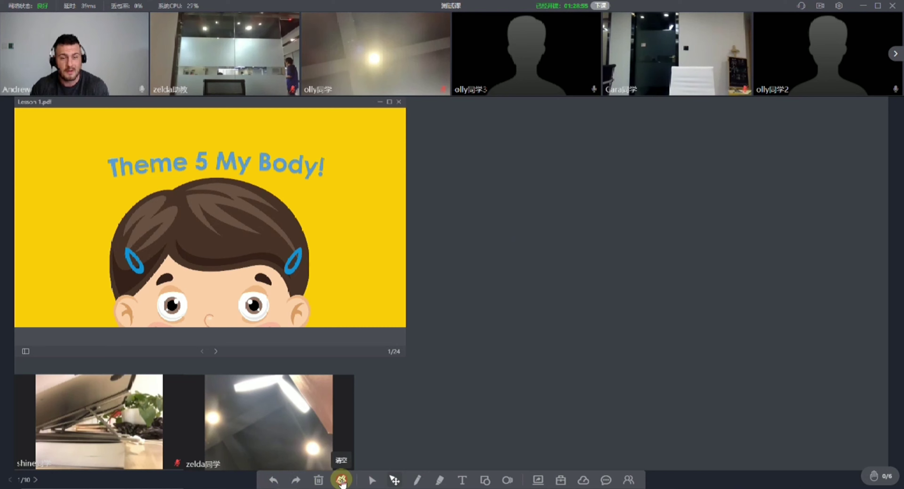
Draw teal medium-brush pen scribbles on the whiteboard and over the slide's title.
{"action": "left_click", "coordinate": [417, 481]}
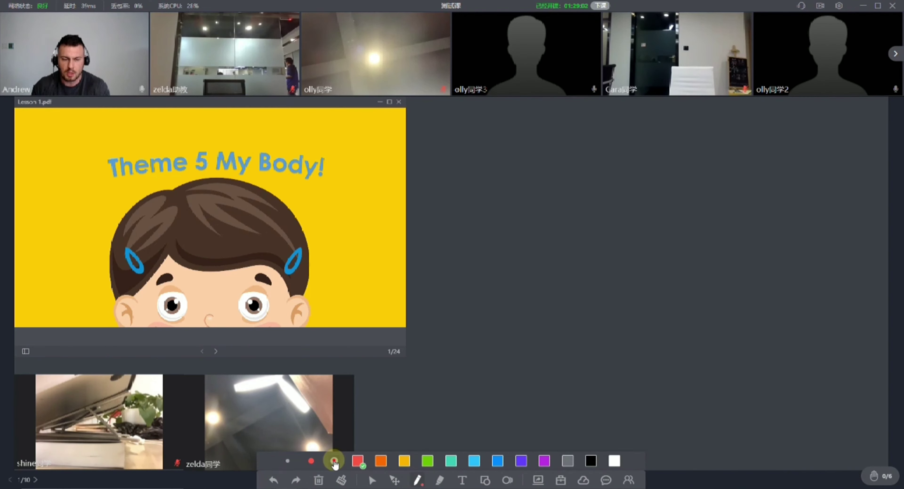
{"action": "left_click", "coordinate": [287, 462]}
{"action": "left_click", "coordinate": [311, 462]}
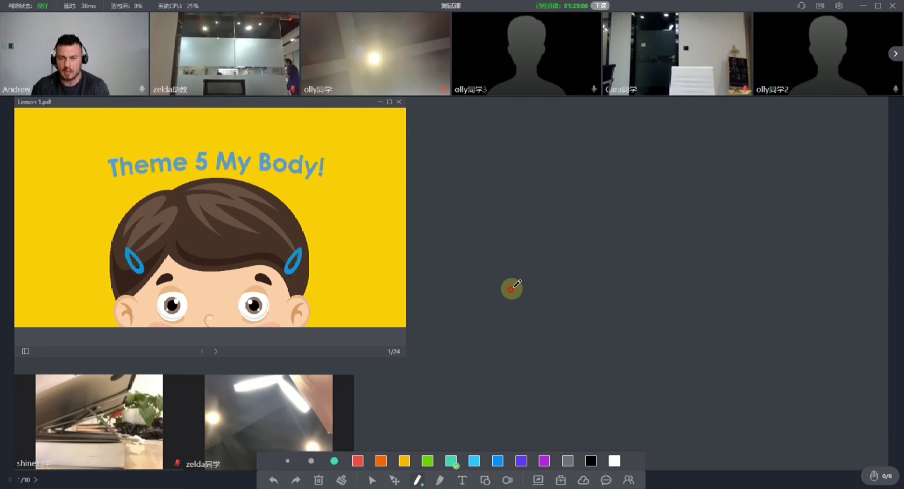
{"action": "mouse_move", "coordinate": [510, 289]}
{"action": "left_mouse_down"}
{"action": "mouse_move", "coordinate": [609, 204]}
{"action": "mouse_move", "coordinate": [700, 182]}
{"action": "mouse_move", "coordinate": [723, 296]}
{"action": "left_mouse_up"}
{"action": "mouse_move", "coordinate": [377, 199]}
{"action": "left_mouse_down"}
{"action": "mouse_move", "coordinate": [312, 168]}
{"action": "mouse_move", "coordinate": [231, 269]}
{"action": "mouse_move", "coordinate": [133, 228]}
{"action": "mouse_move", "coordinate": [89, 238]}
{"action": "left_mouse_up"}
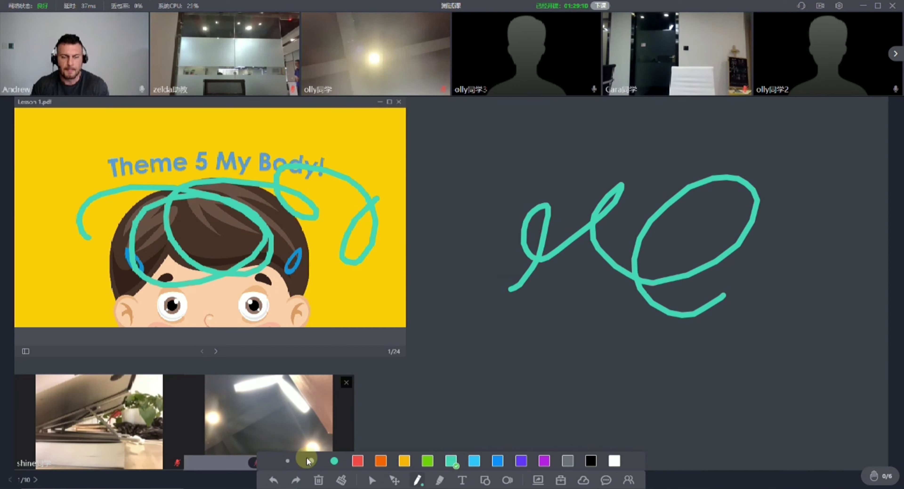
Try Undo, Redo and Clear All, then select and delete the remaining slide scribble.
{"action": "left_click", "coordinate": [273, 480]}
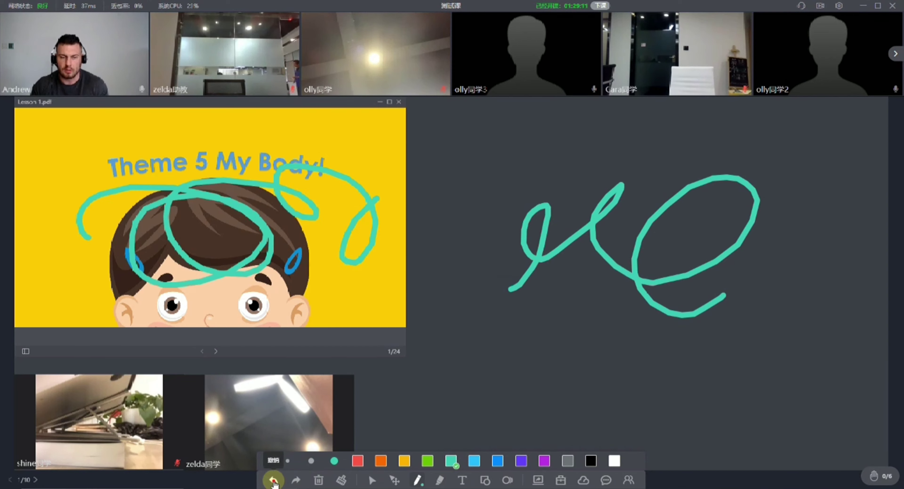
{"action": "left_click", "coordinate": [295, 479]}
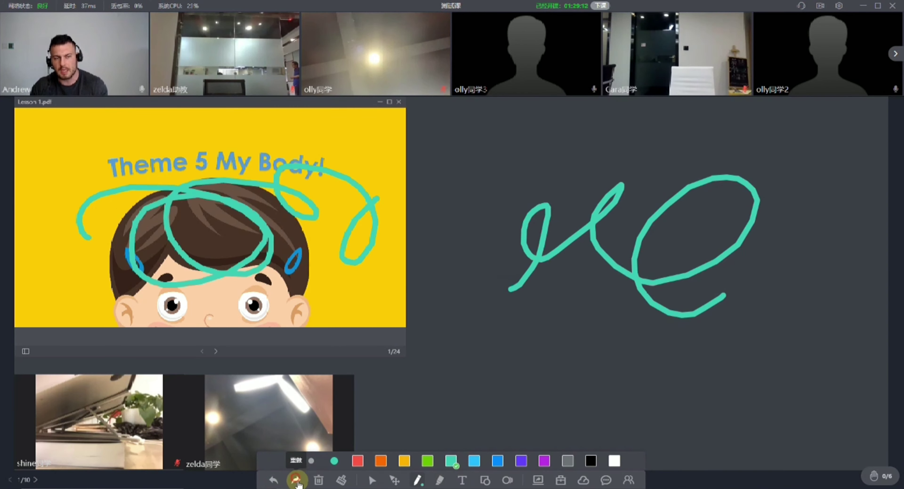
{"action": "left_click", "coordinate": [341, 481]}
{"action": "left_click", "coordinate": [274, 479]}
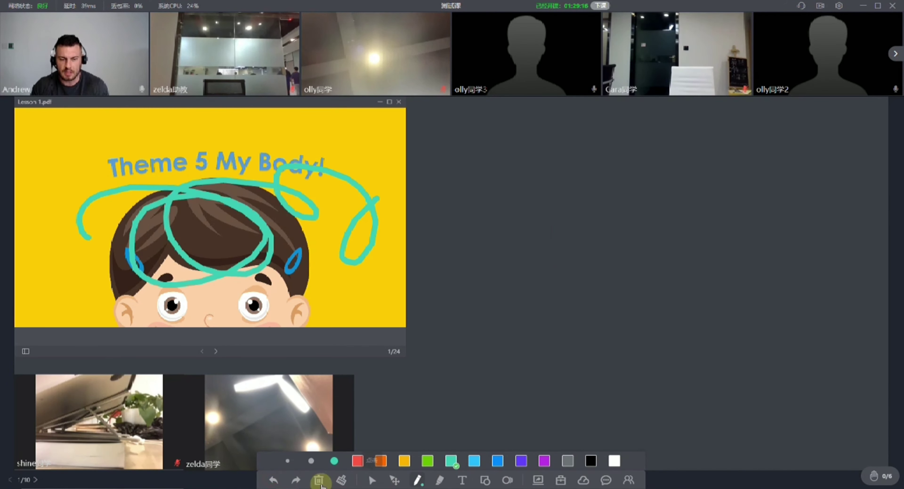
{"action": "left_click", "coordinate": [393, 480]}
{"action": "left_click", "coordinate": [318, 481]}
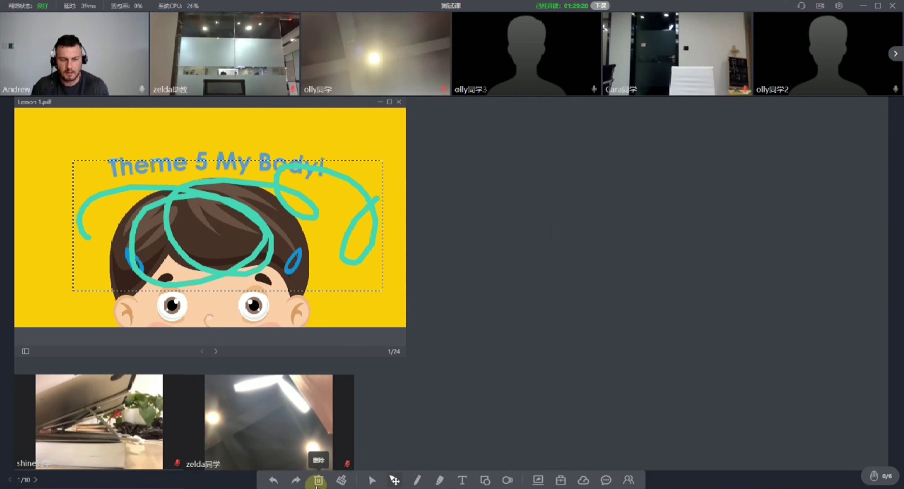
{"action": "left_click", "coordinate": [317, 481]}
{"action": "left_click", "coordinate": [483, 277]}
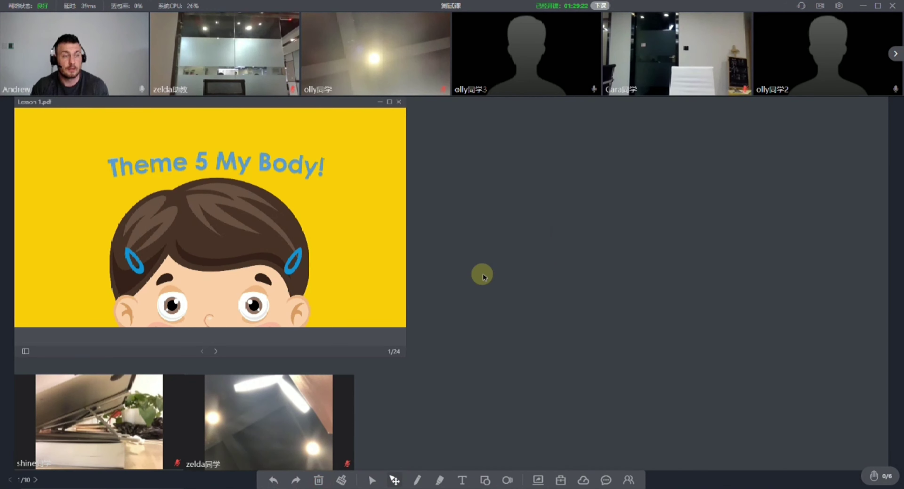
{"action": "left_click", "coordinate": [462, 480]}
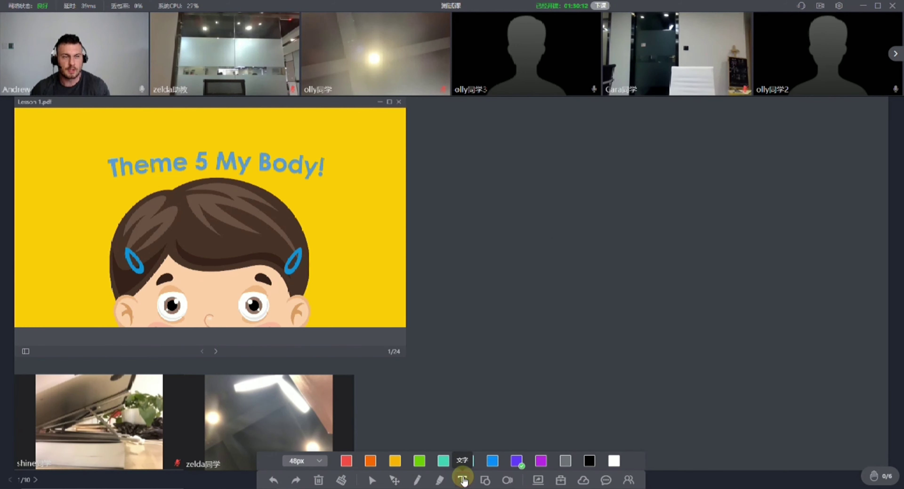
{"action": "left_click", "coordinate": [540, 238]}
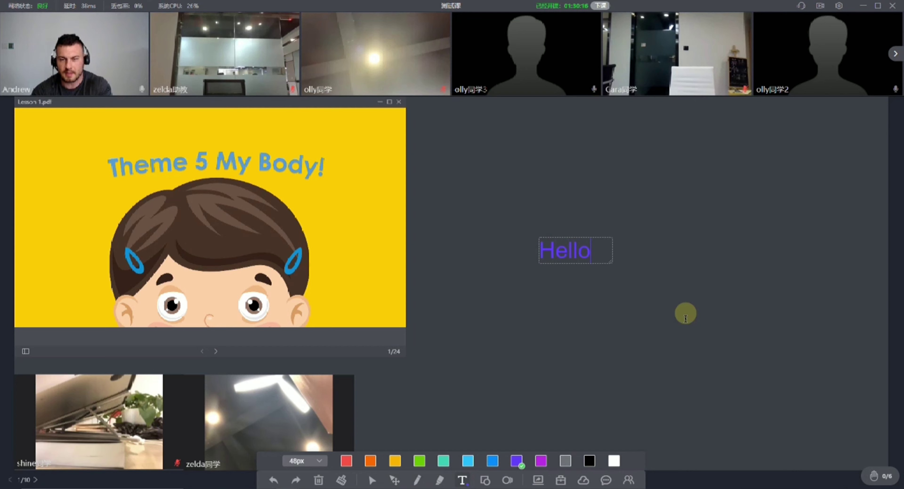
{"action": "left_click", "coordinate": [394, 480]}
{"action": "left_click_drag", "start_coordinate": [563, 262], "coordinate": [755, 196]}
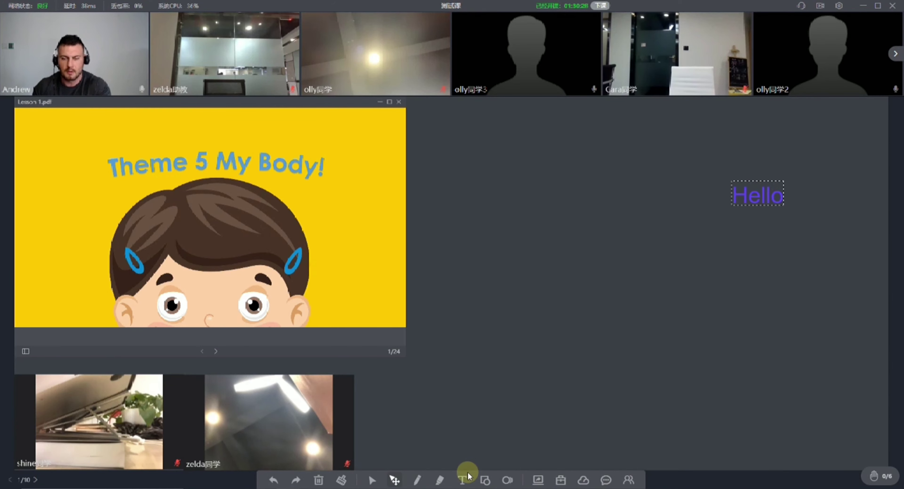
{"action": "left_click", "coordinate": [462, 480]}
{"action": "left_click", "coordinate": [308, 220]}
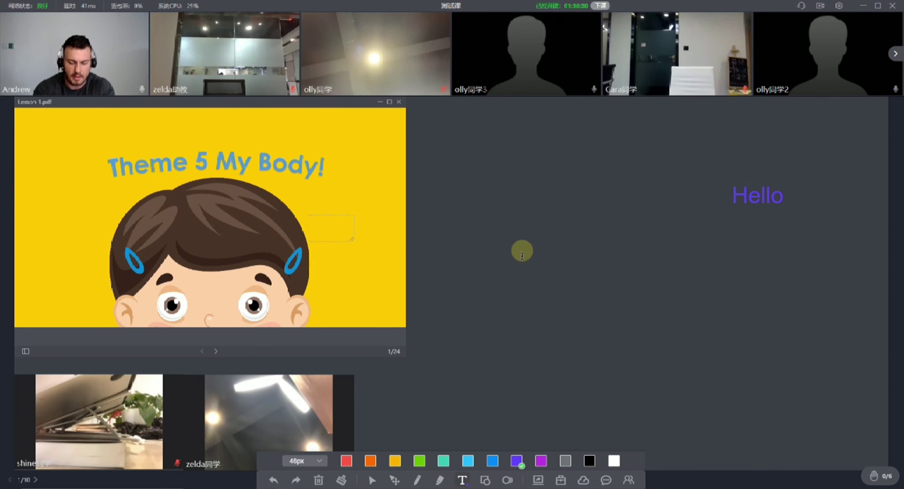
{"action": "left_click", "coordinate": [395, 480]}
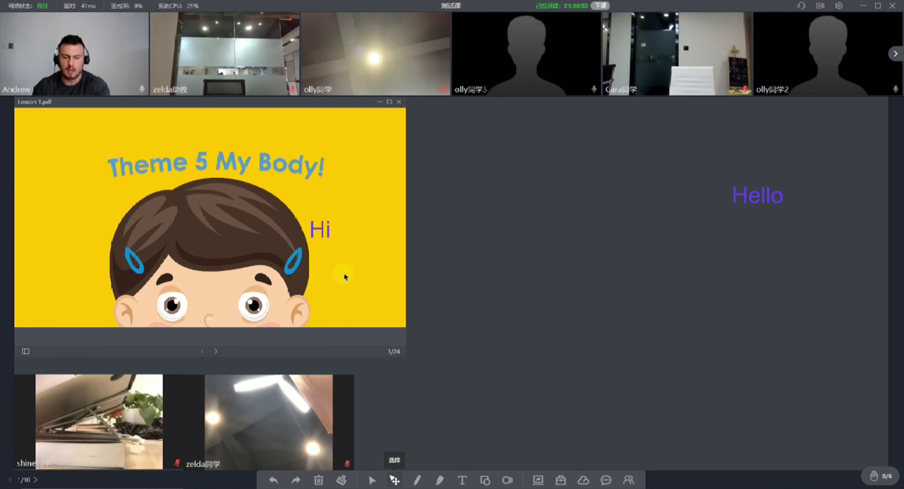
{"action": "left_click_drag", "start_coordinate": [258, 138], "coordinate": [66, 185]}
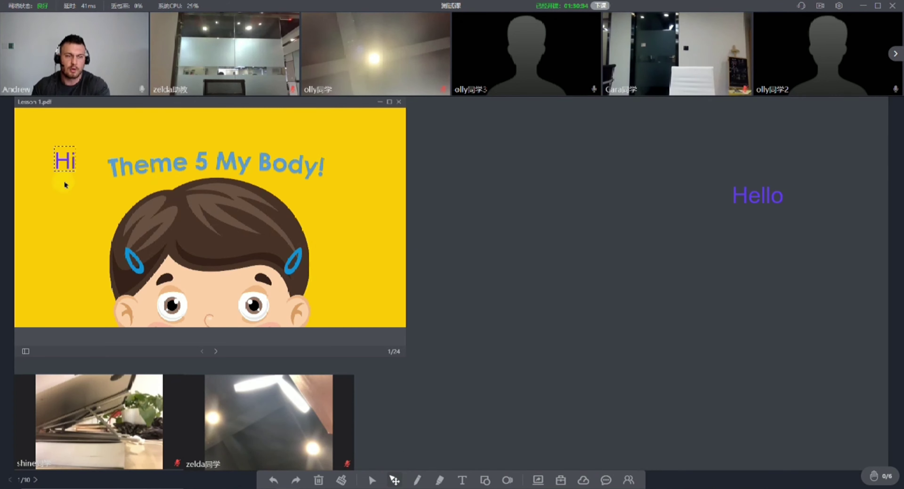
{"action": "left_click", "coordinate": [344, 482]}
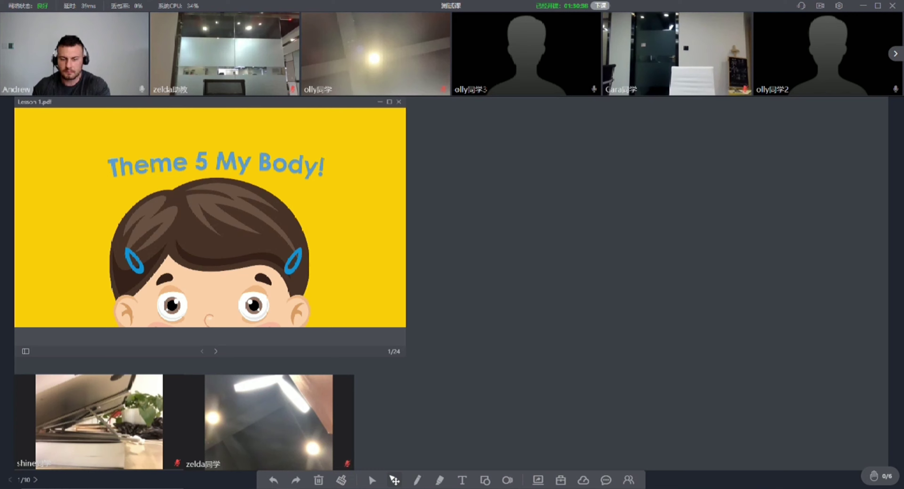
{"action": "left_click", "coordinate": [484, 482]}
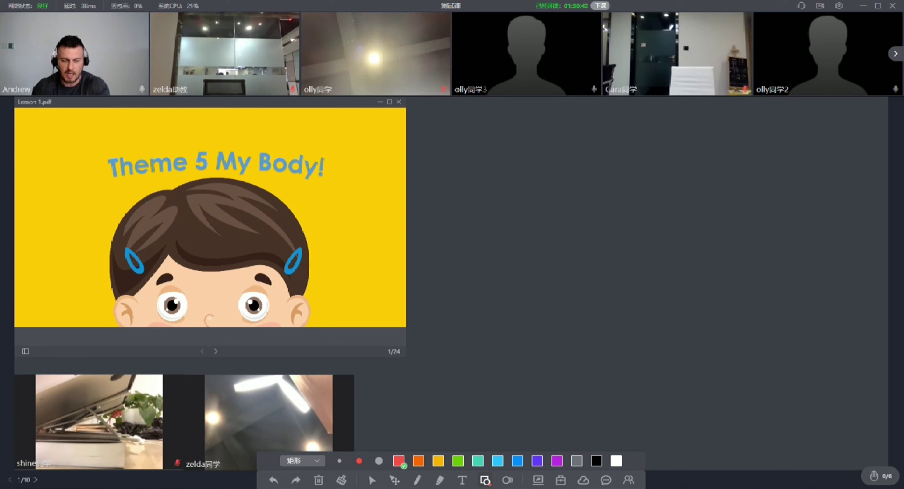
{"action": "left_click", "coordinate": [313, 462]}
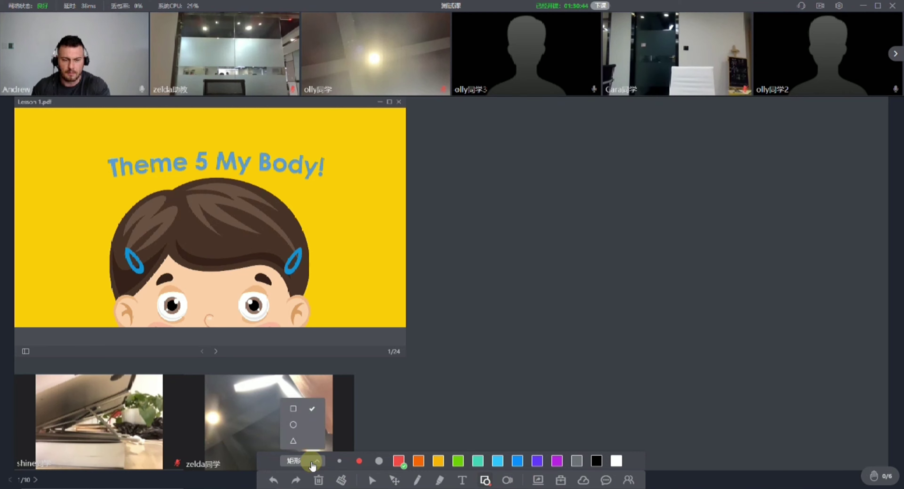
{"action": "left_click", "coordinate": [301, 440]}
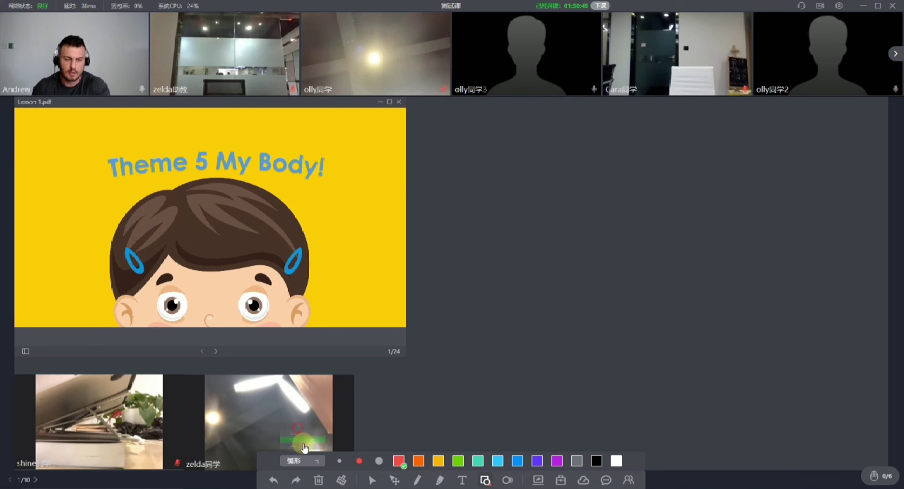
{"action": "left_click", "coordinate": [303, 466]}
{"action": "left_click", "coordinate": [298, 430]}
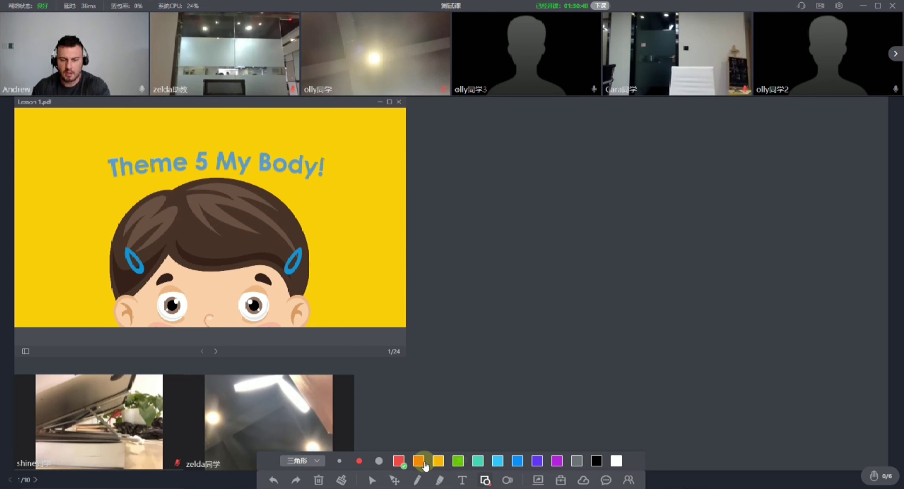
{"action": "left_click", "coordinate": [458, 462]}
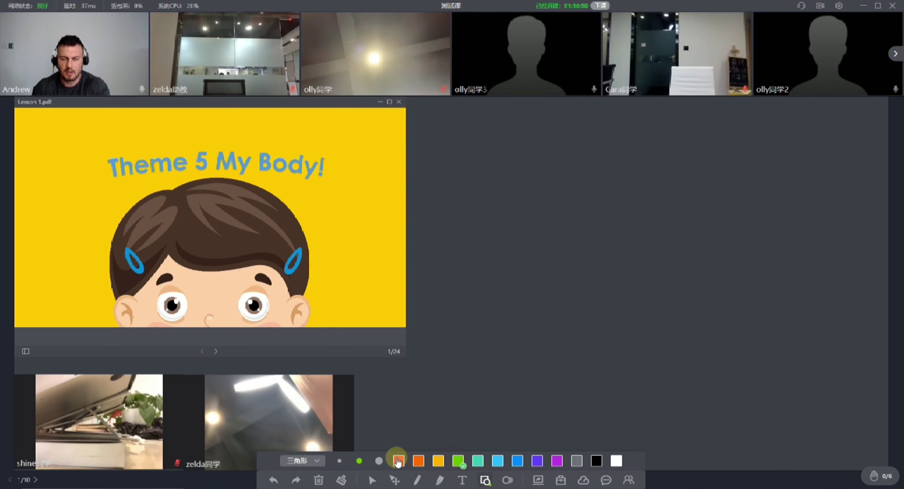
{"action": "left_click", "coordinate": [339, 462]}
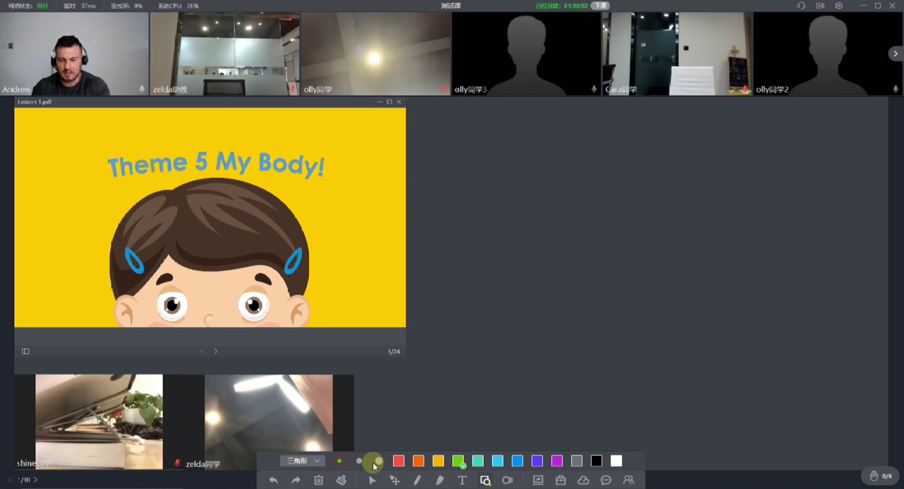
{"action": "left_click", "coordinate": [377, 462]}
{"action": "left_click_drag", "start_coordinate": [487, 332], "coordinate": [554, 399]}
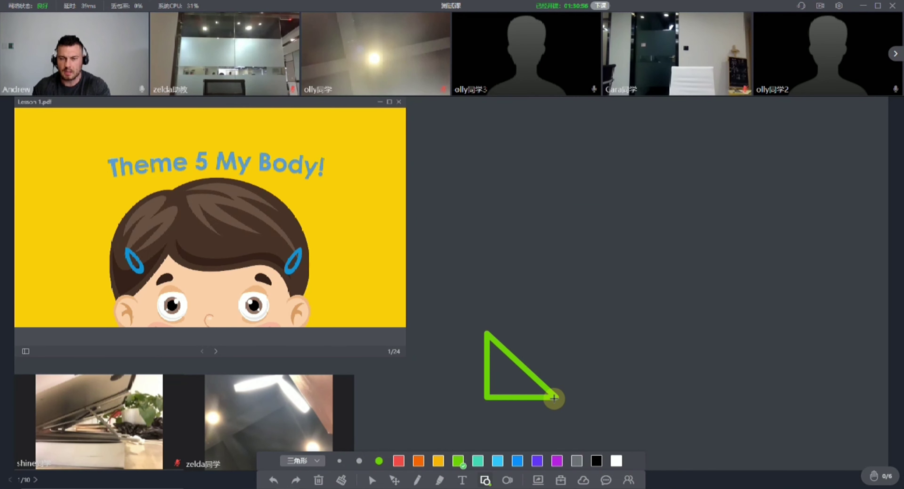
{"action": "left_click", "coordinate": [303, 462]}
{"action": "left_click", "coordinate": [312, 430]}
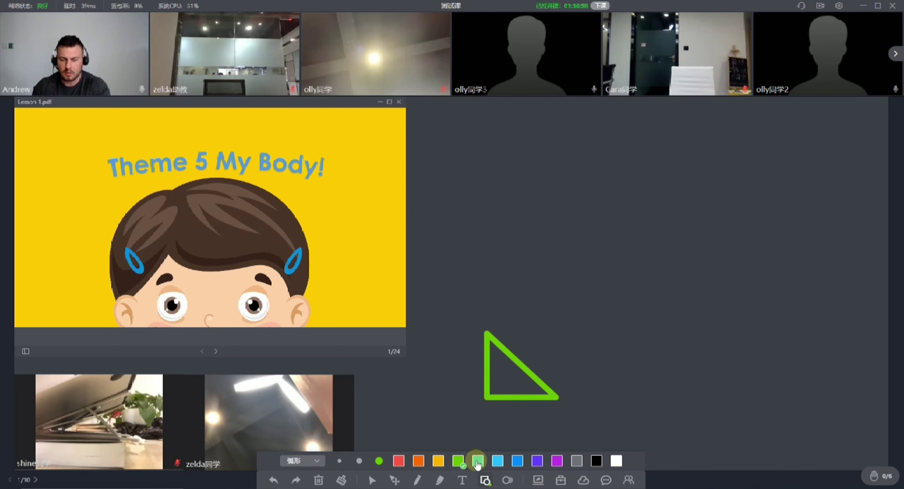
{"action": "left_click", "coordinate": [518, 461]}
{"action": "left_click_drag", "start_coordinate": [298, 182], "coordinate": [397, 271]}
{"action": "left_click", "coordinate": [395, 480]}
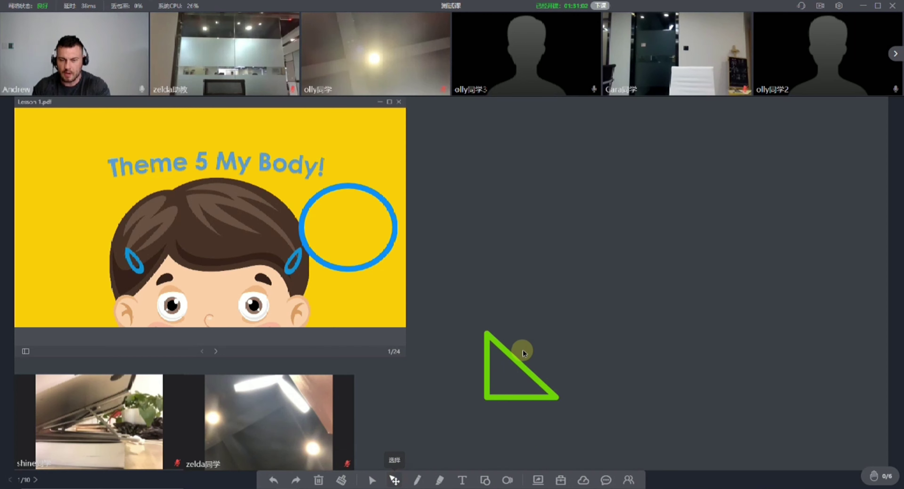
{"action": "left_click", "coordinate": [523, 352]}
{"action": "left_click_drag", "start_coordinate": [520, 364], "coordinate": [706, 238]}
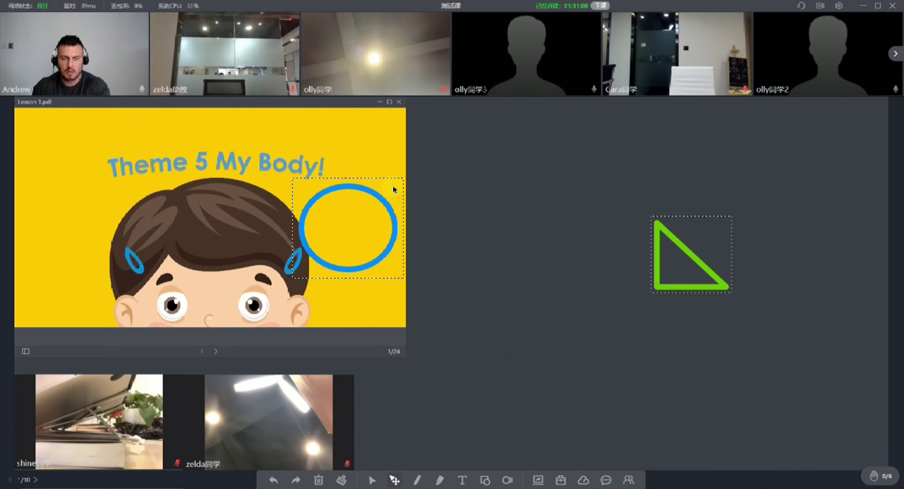
{"action": "left_click_drag", "start_coordinate": [393, 185], "coordinate": [337, 171]}
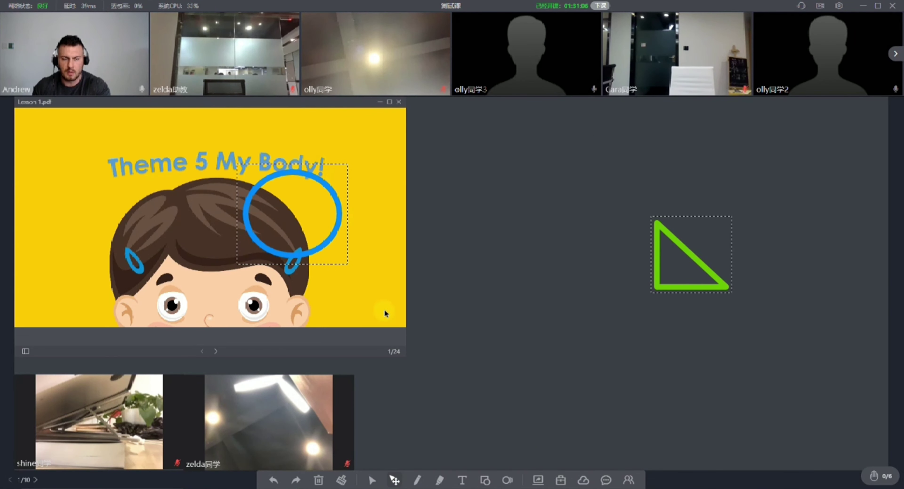
{"action": "left_click", "coordinate": [319, 481]}
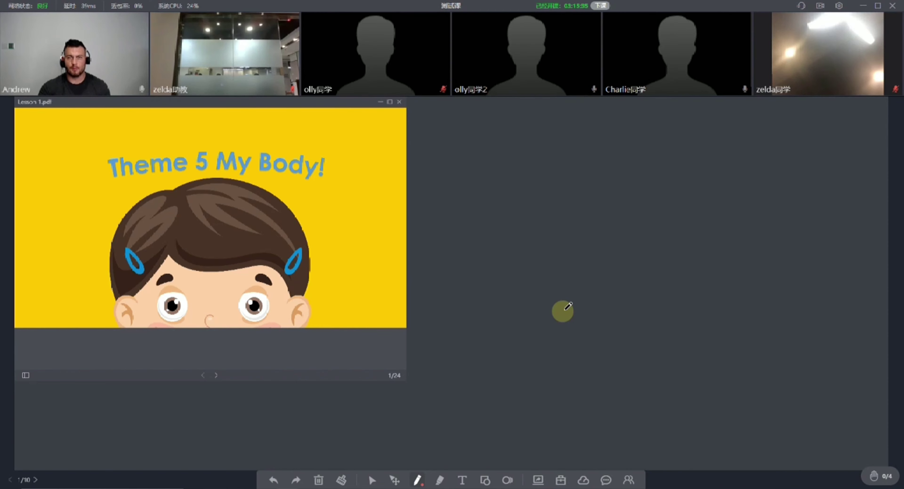
Open the countdown timer from the classroom widgets and move it up and right.
{"action": "left_click", "coordinate": [560, 481]}
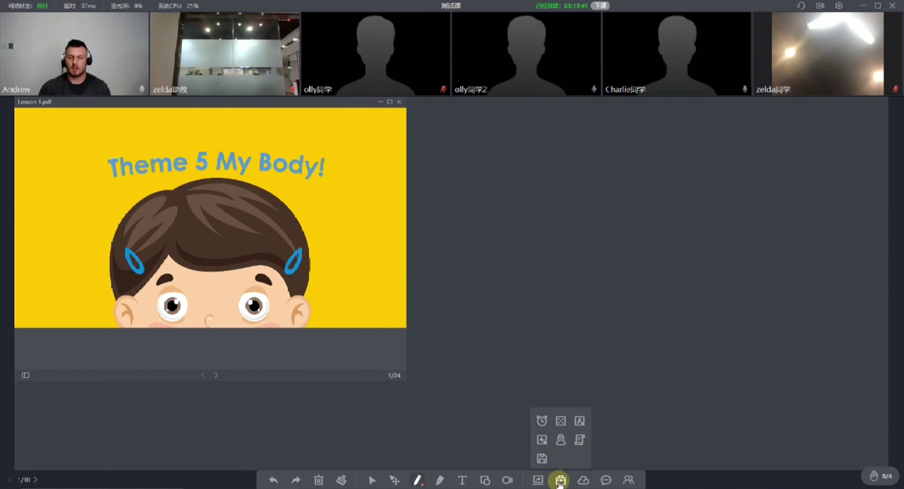
{"action": "left_click", "coordinate": [541, 421]}
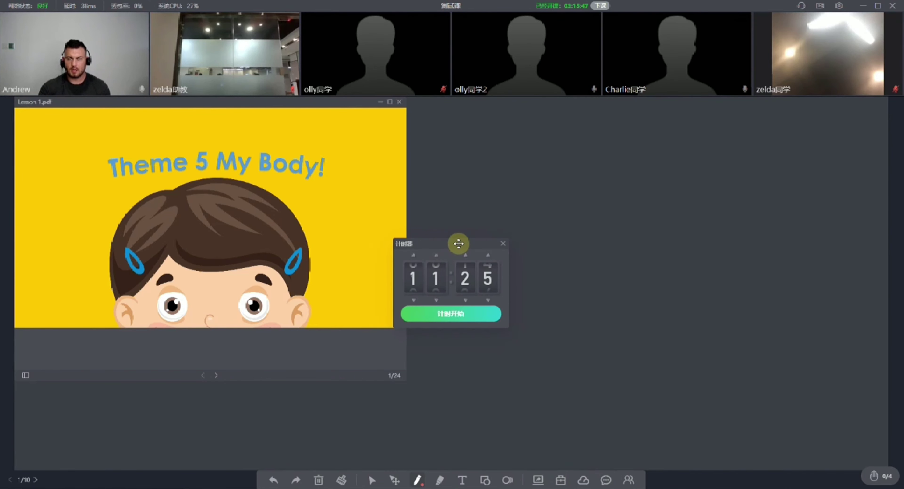
{"action": "left_click_drag", "start_coordinate": [459, 244], "coordinate": [522, 217]}
Set the countdown timer to 13:19 using the digit arrows.
{"action": "left_click", "coordinate": [530, 274]}
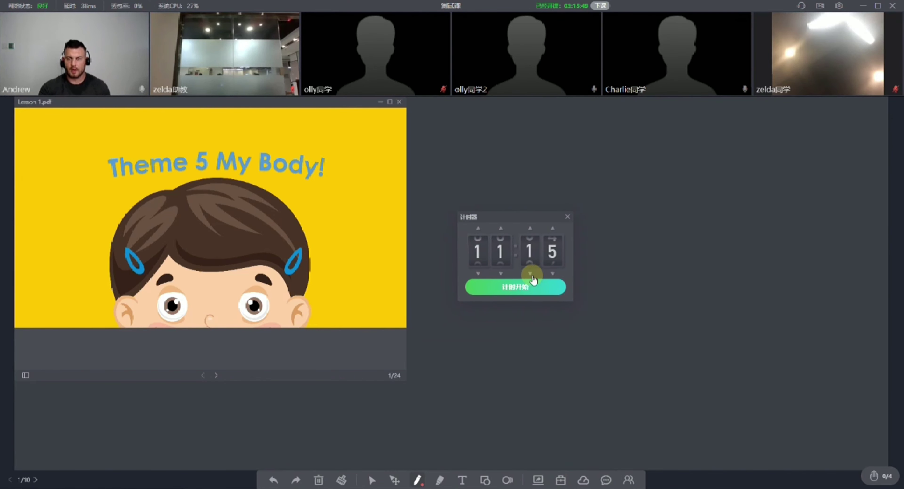
{"action": "left_click", "coordinate": [553, 275]}
{"action": "left_click", "coordinate": [553, 274]}
{"action": "left_click", "coordinate": [553, 275]}
{"action": "left_click", "coordinate": [553, 275]}
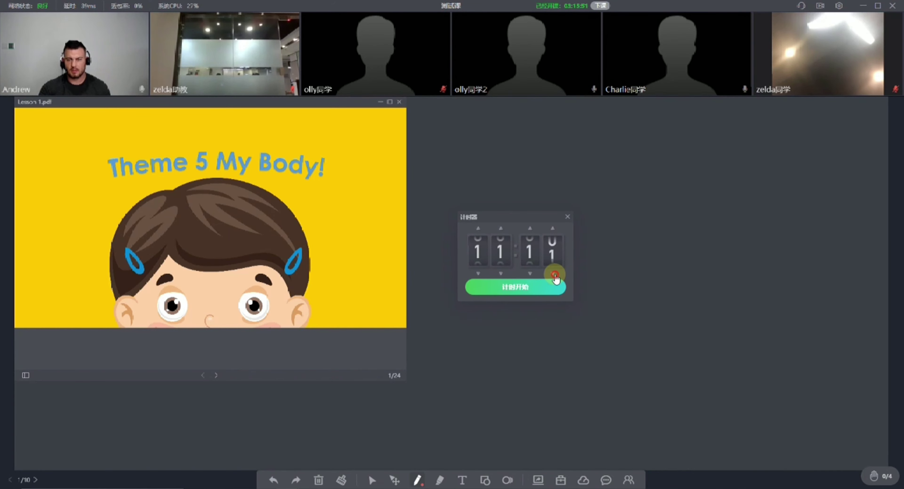
{"action": "left_click", "coordinate": [553, 275]}
{"action": "left_click", "coordinate": [554, 275]}
{"action": "left_click", "coordinate": [502, 274]}
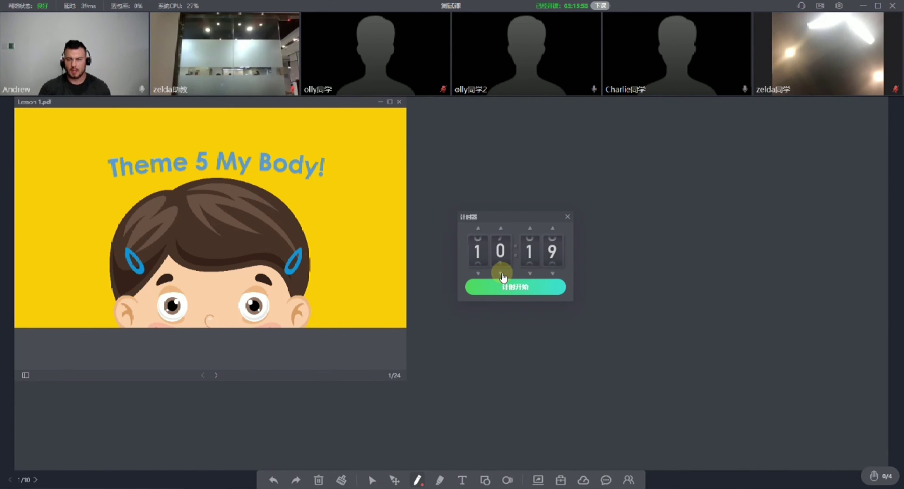
{"action": "left_click", "coordinate": [501, 274]}
{"action": "left_click", "coordinate": [502, 274]}
{"action": "left_click", "coordinate": [502, 274]}
{"action": "left_click", "coordinate": [502, 274]}
{"action": "left_click", "coordinate": [502, 274]}
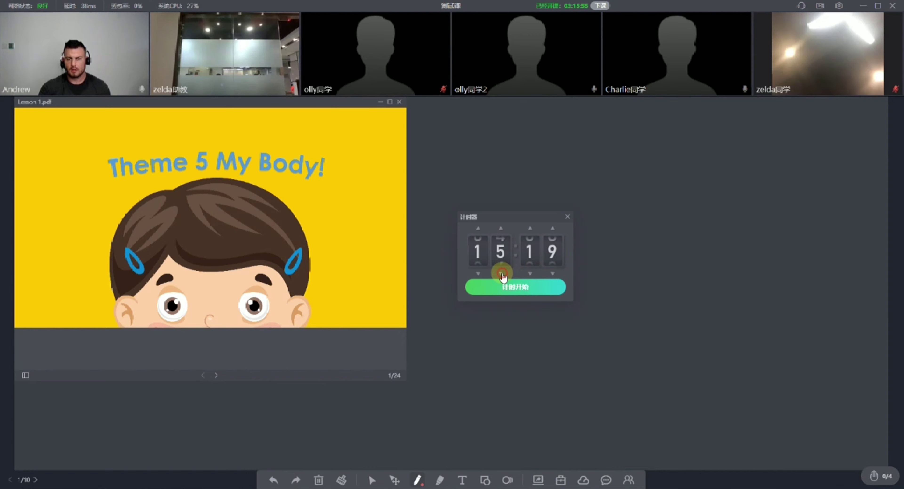
{"action": "left_click", "coordinate": [502, 274]}
{"action": "left_click", "coordinate": [502, 274]}
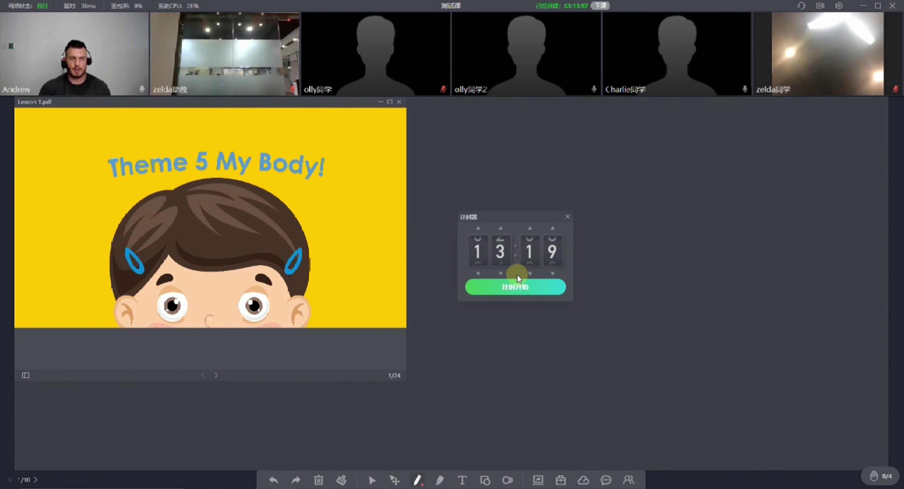
Start the 13:19 countdown, pause it at 13:11, and close the timer.
{"action": "left_click", "coordinate": [517, 289]}
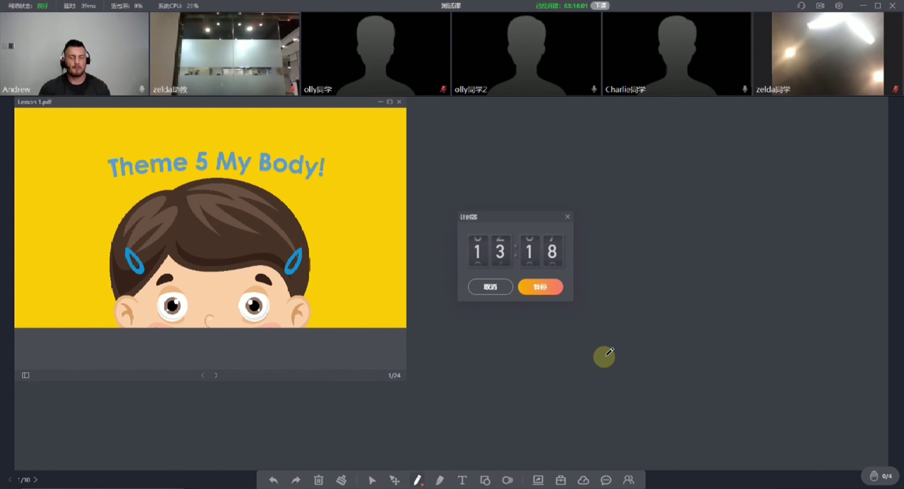
{"action": "left_click", "coordinate": [546, 292]}
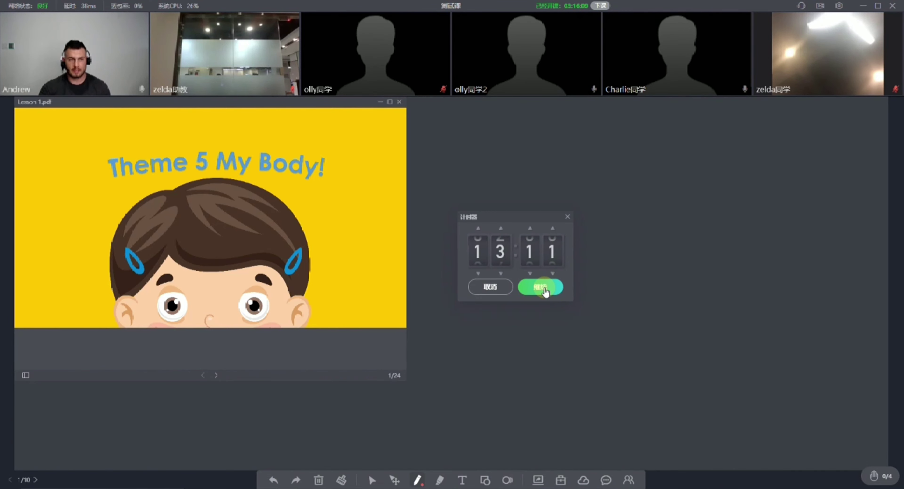
{"action": "left_click", "coordinate": [567, 217]}
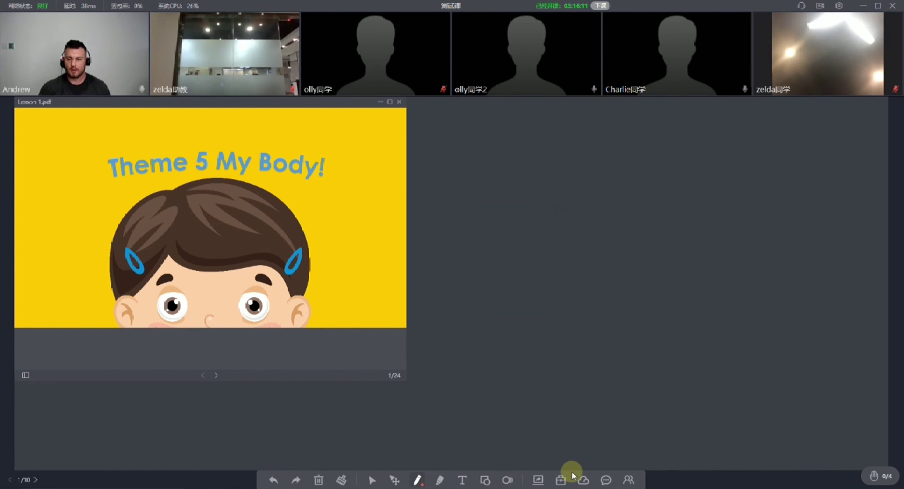
{"action": "left_click", "coordinate": [560, 479]}
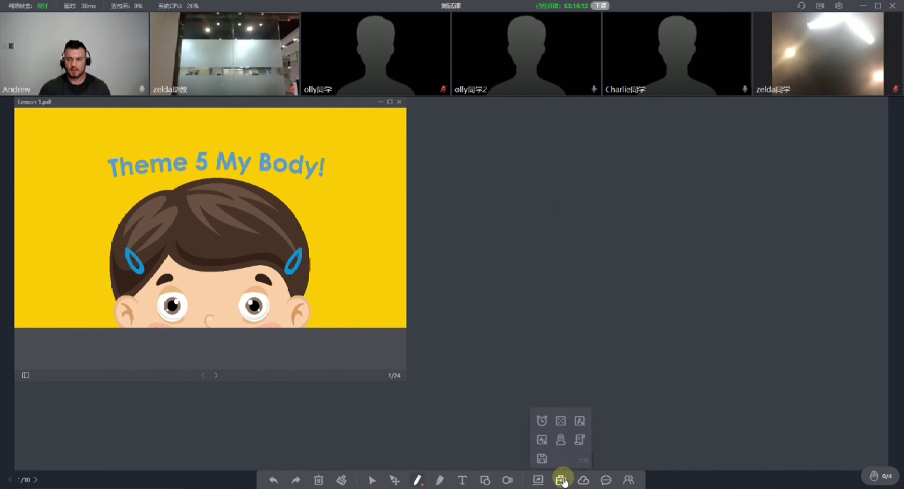
{"action": "left_click", "coordinate": [560, 422]}
{"action": "left_click_drag", "start_coordinate": [453, 230], "coordinate": [554, 197]}
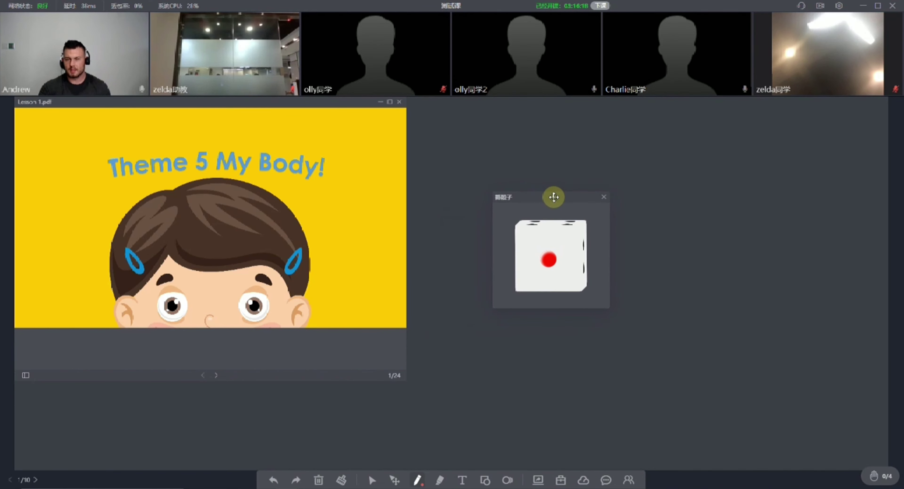
{"action": "left_click", "coordinate": [554, 261]}
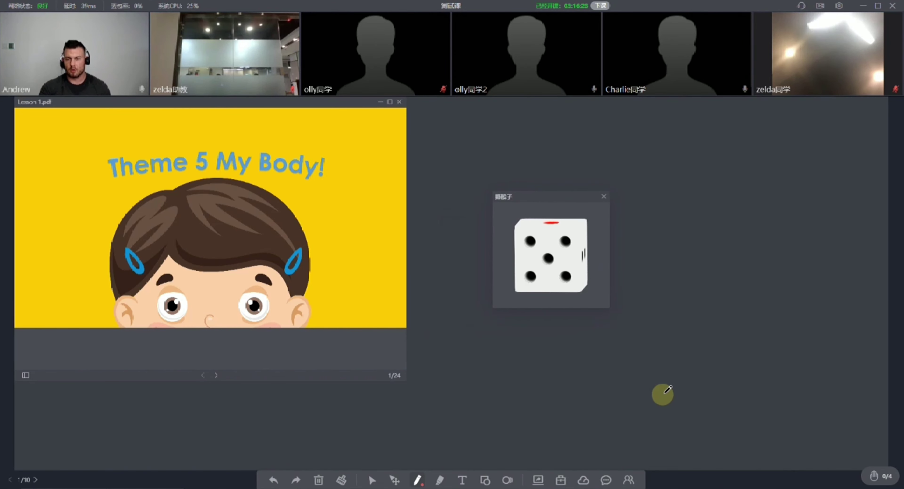
{"action": "left_click", "coordinate": [549, 268]}
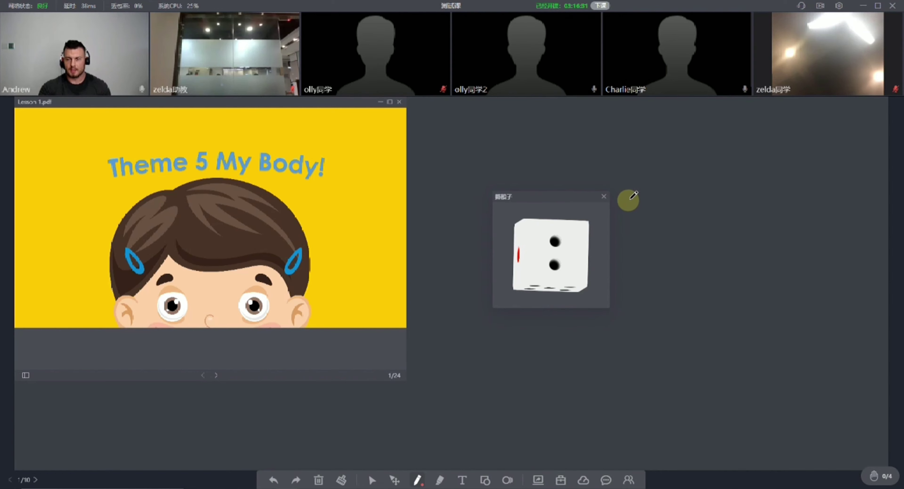
Close the dice roller and place a quiz answer card to the right of the slide.
{"action": "left_click", "coordinate": [603, 197]}
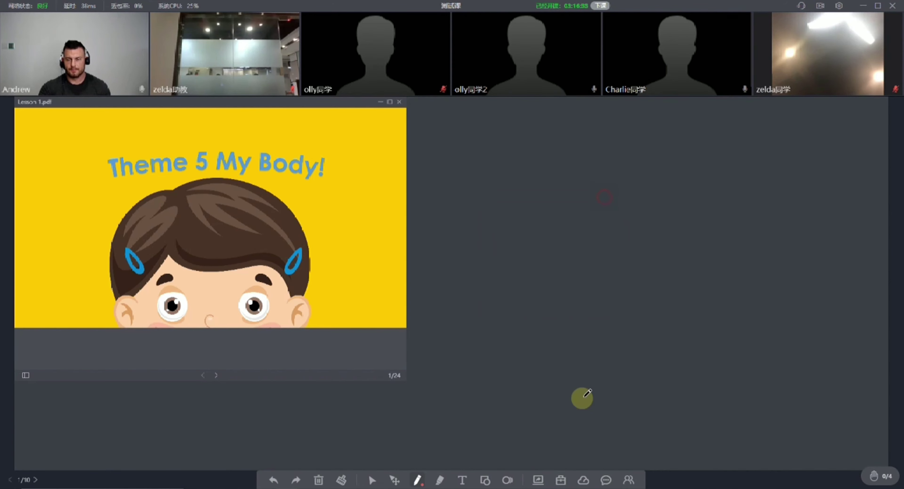
{"action": "left_click", "coordinate": [560, 480]}
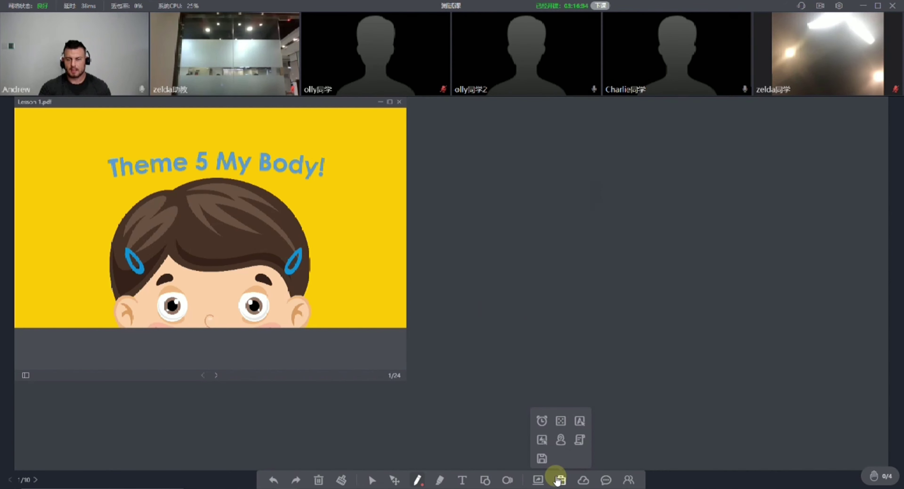
{"action": "left_click", "coordinate": [581, 423]}
{"action": "left_click_drag", "start_coordinate": [460, 236], "coordinate": [546, 200]}
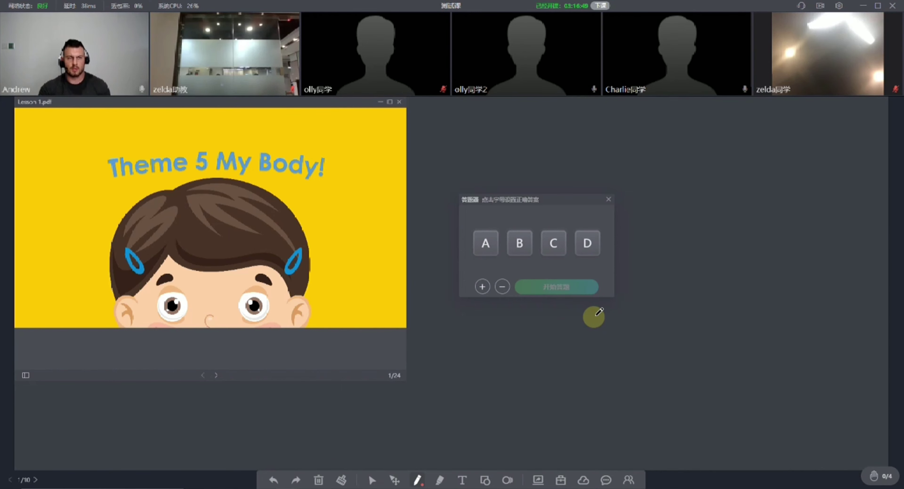
Keep the answer options at A–D and mark only A as correct.
{"action": "left_click", "coordinate": [502, 287]}
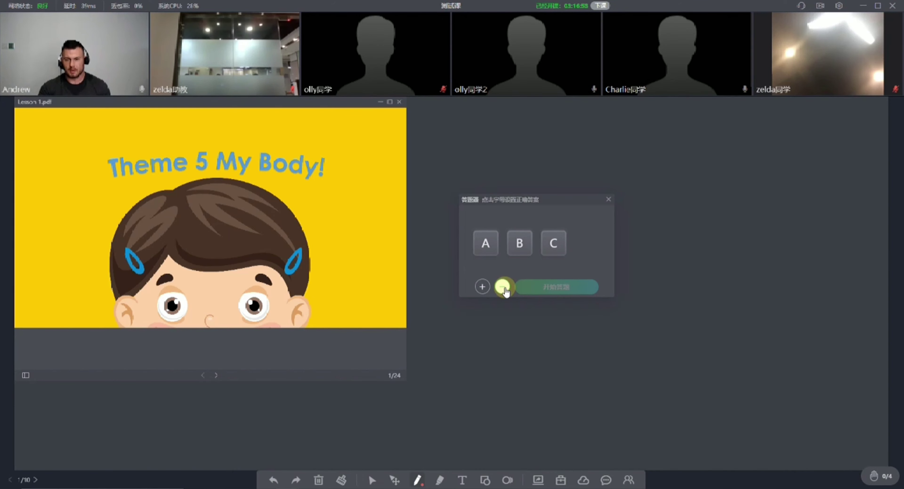
{"action": "left_click", "coordinate": [503, 287]}
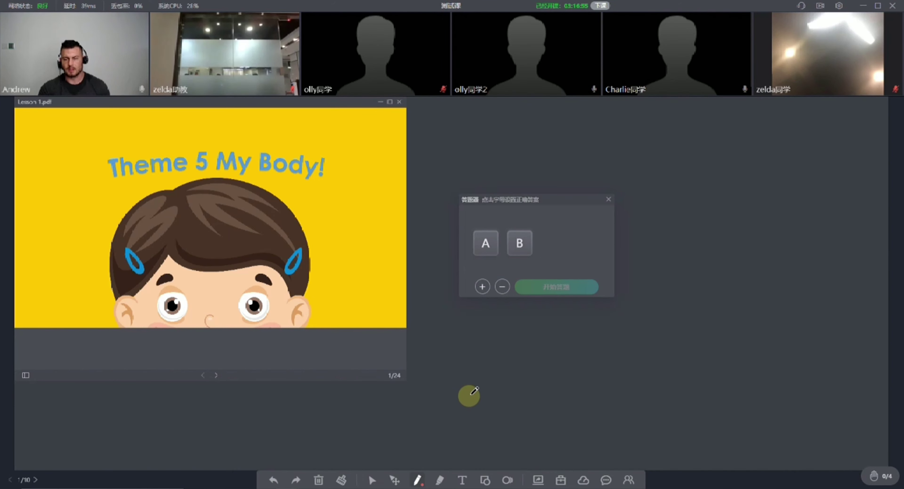
{"action": "left_click", "coordinate": [482, 287]}
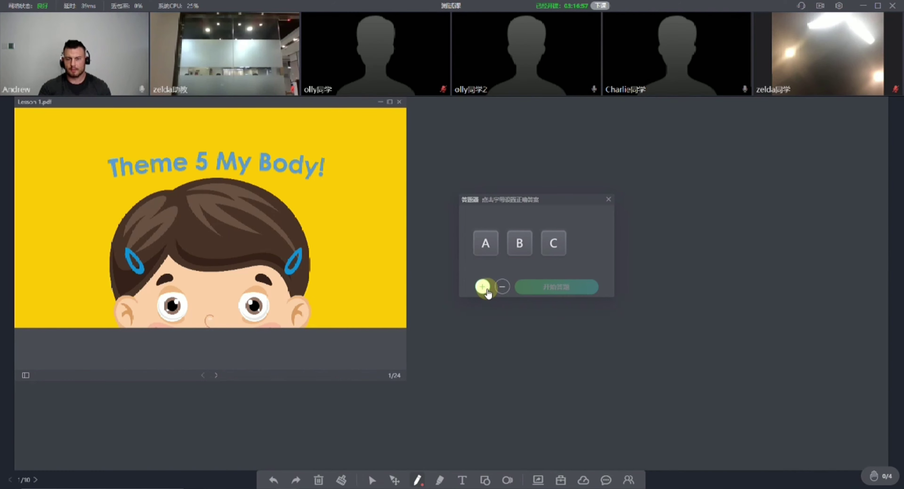
{"action": "left_click", "coordinate": [482, 287]}
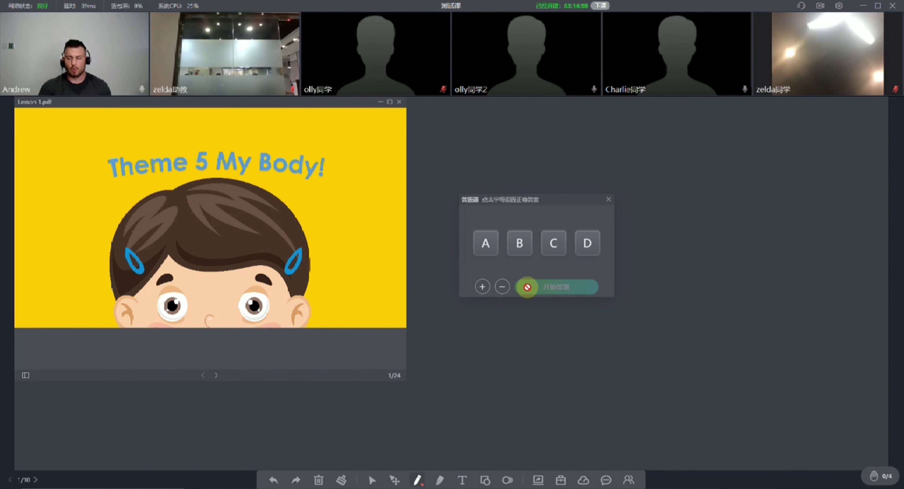
{"action": "left_click", "coordinate": [486, 245]}
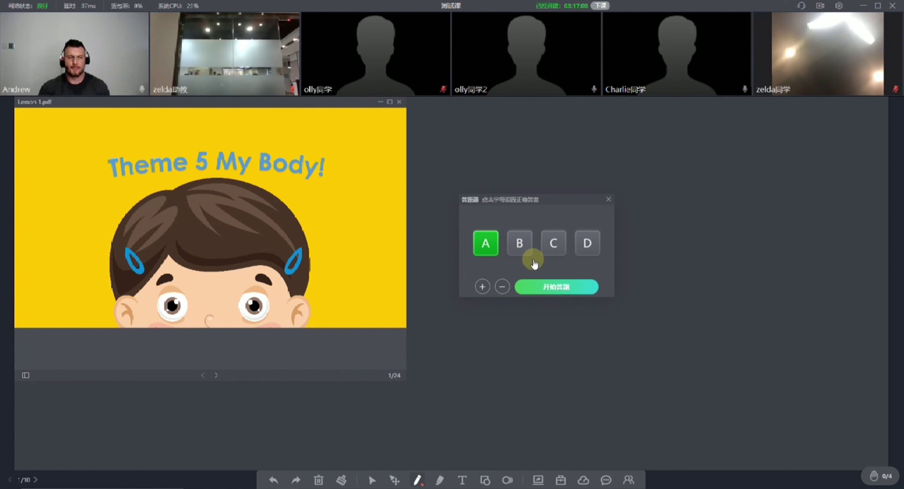
{"action": "left_click", "coordinate": [520, 244]}
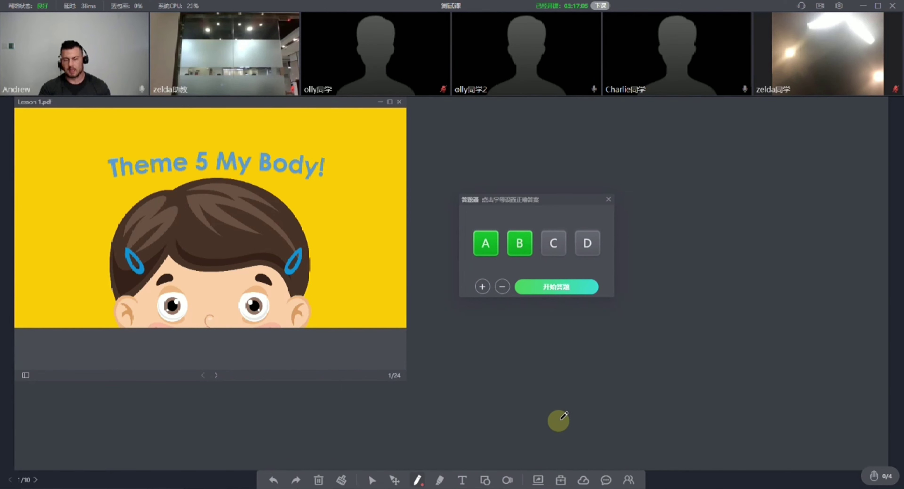
{"action": "left_click", "coordinate": [520, 243]}
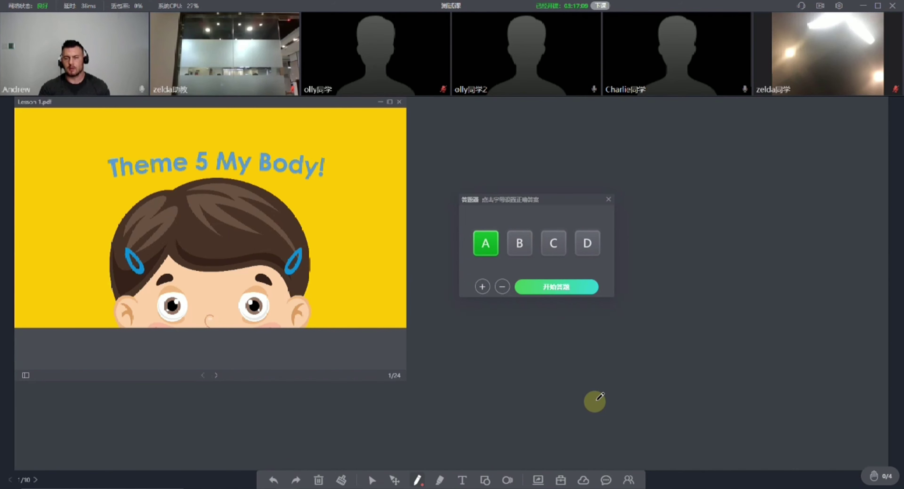
Run the quiz, check each student's answers (one A, one B), then end it.
{"action": "left_click", "coordinate": [561, 293]}
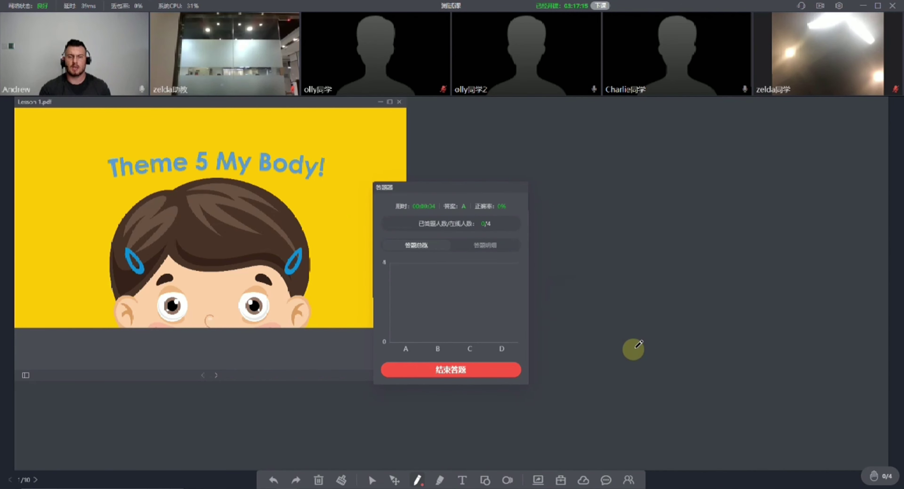
{"action": "left_click_drag", "start_coordinate": [472, 187], "coordinate": [555, 164]}
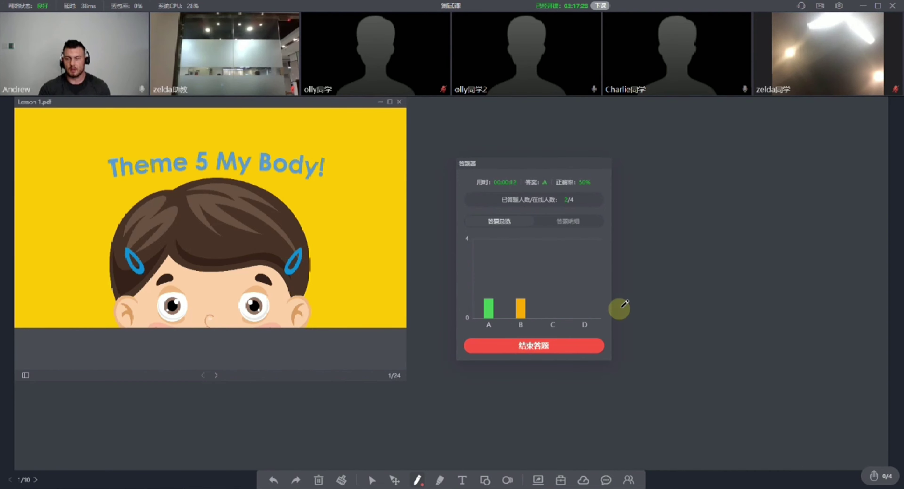
{"action": "mouse_move", "coordinate": [491, 314]}
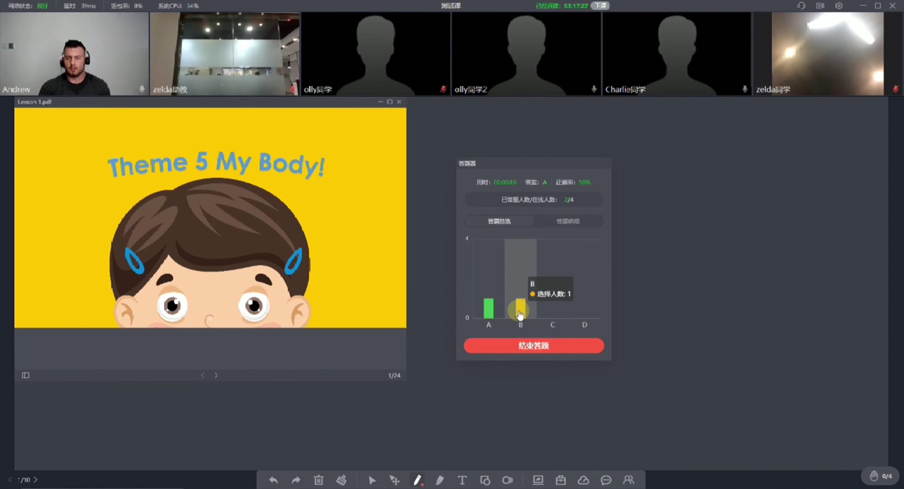
{"action": "mouse_move", "coordinate": [561, 314]}
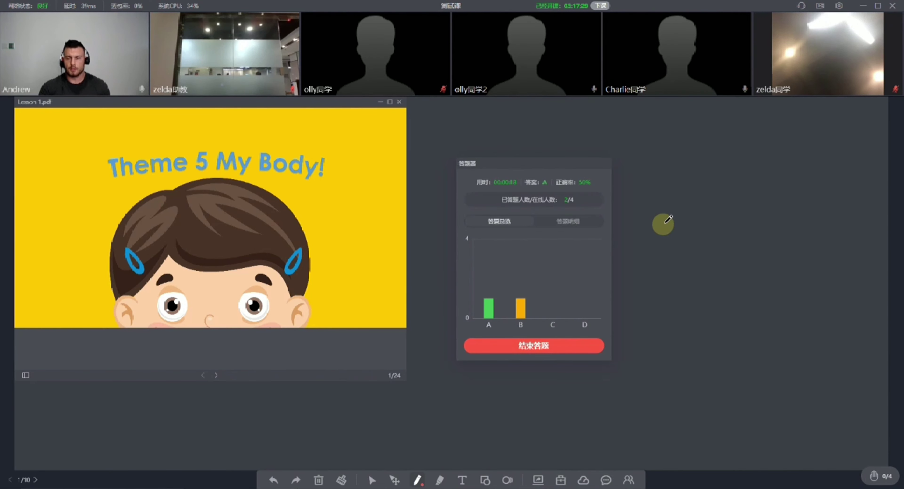
{"action": "left_click", "coordinate": [575, 223]}
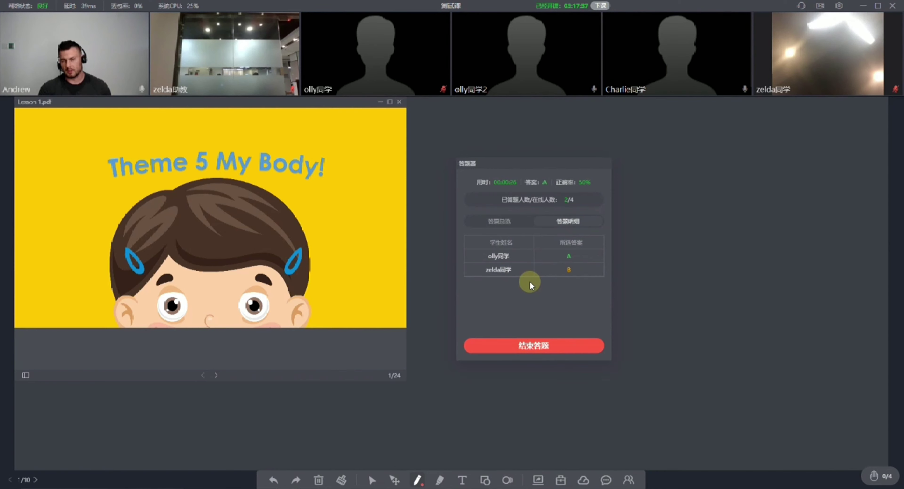
{"action": "left_click", "coordinate": [512, 223]}
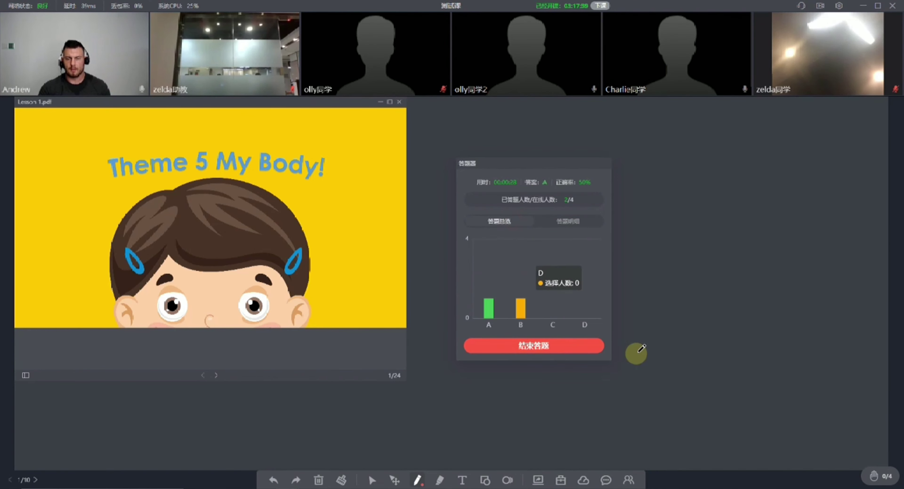
{"action": "left_click", "coordinate": [558, 347]}
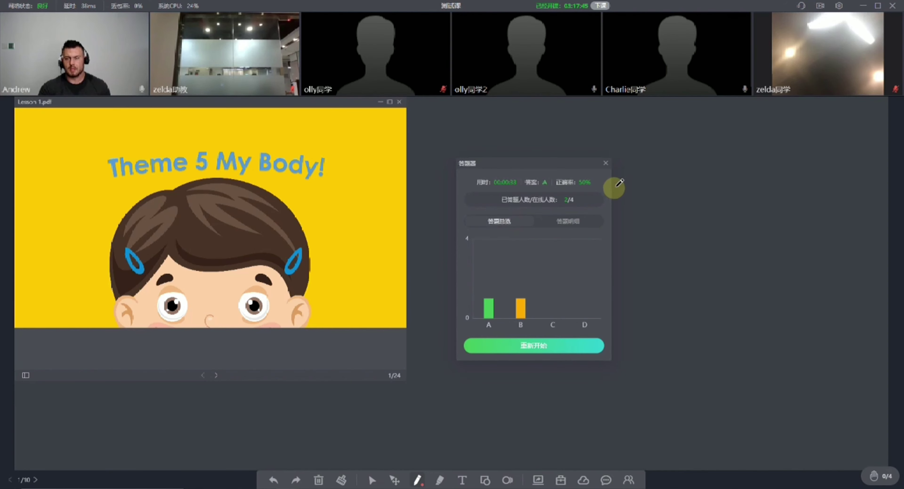
Close the quiz results and place the 抢答 quick-answer responder beside the slide.
{"action": "left_click", "coordinate": [606, 164]}
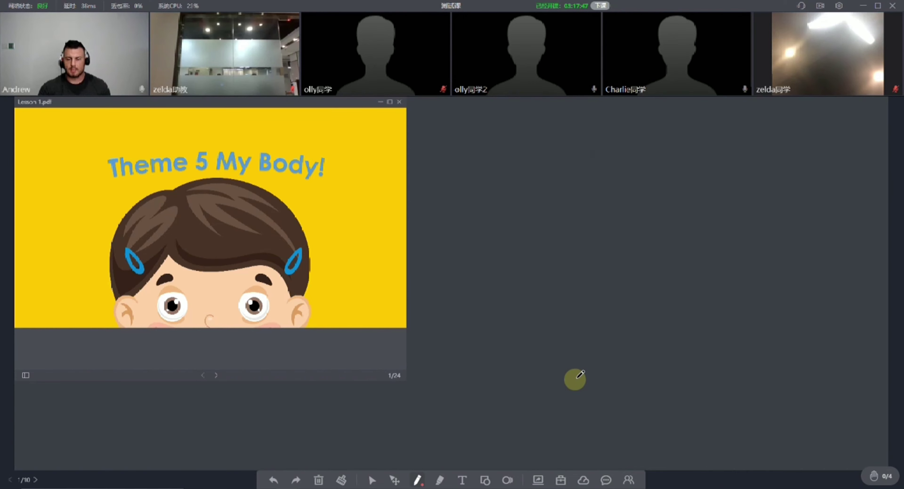
{"action": "left_click", "coordinate": [559, 482]}
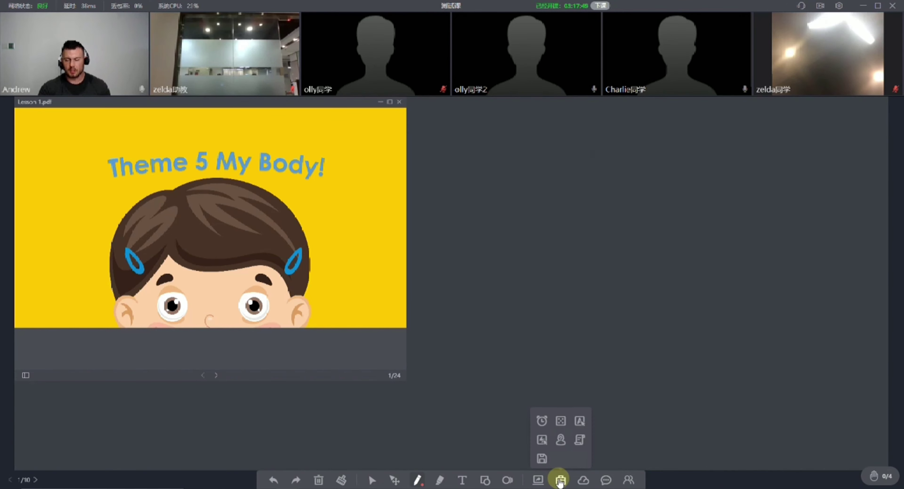
{"action": "left_click", "coordinate": [542, 440]}
{"action": "left_click", "coordinate": [561, 481]}
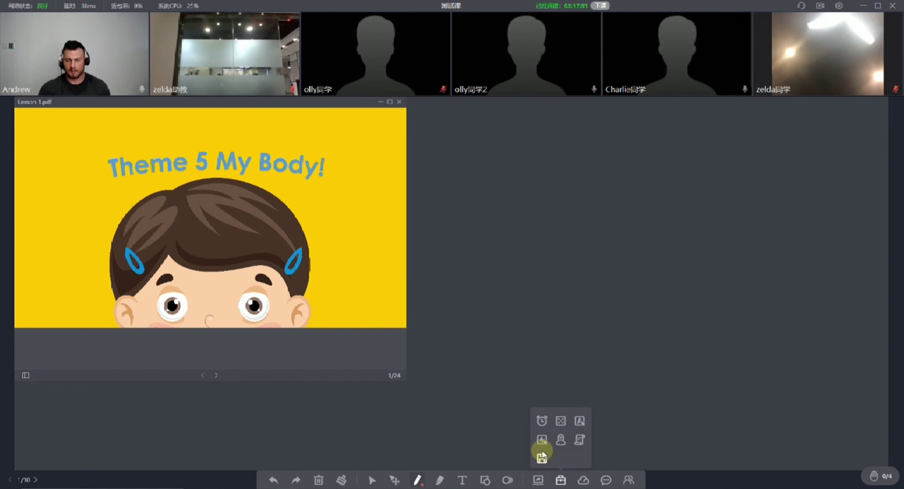
{"action": "left_click", "coordinate": [541, 440]}
{"action": "left_click", "coordinate": [560, 480]}
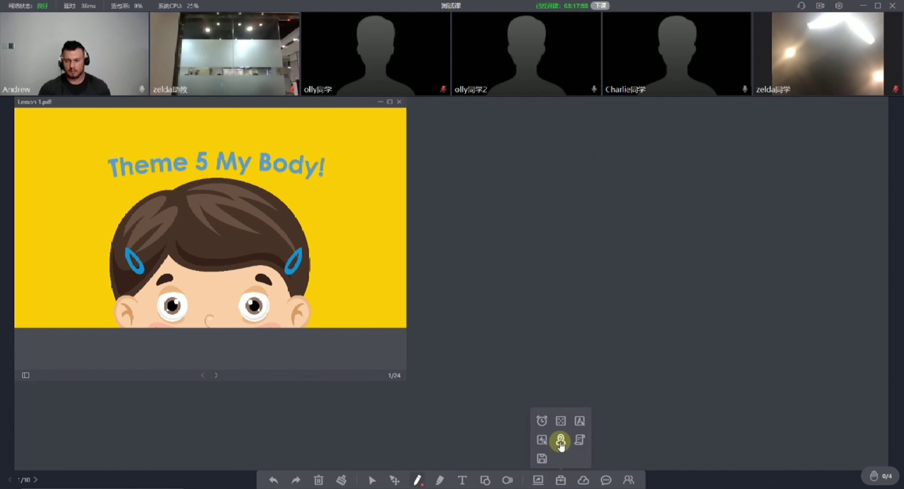
{"action": "left_click", "coordinate": [543, 441]}
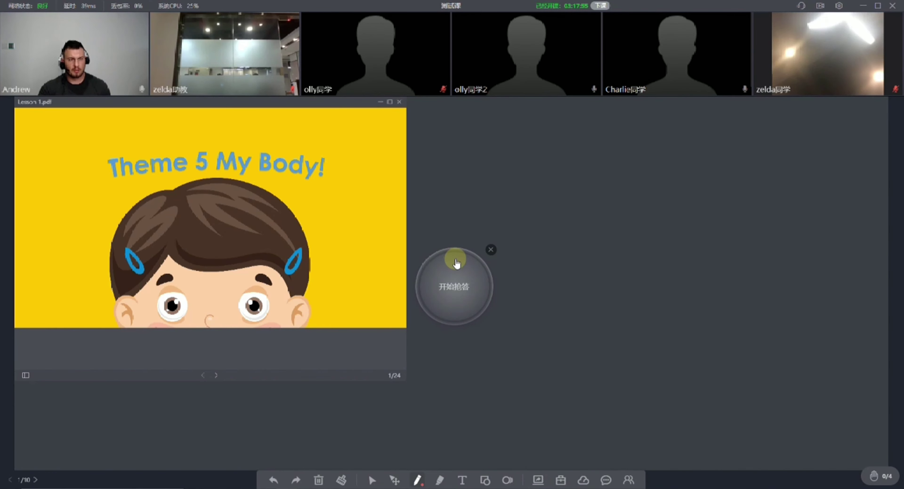
{"action": "left_click_drag", "start_coordinate": [456, 263], "coordinate": [545, 225]}
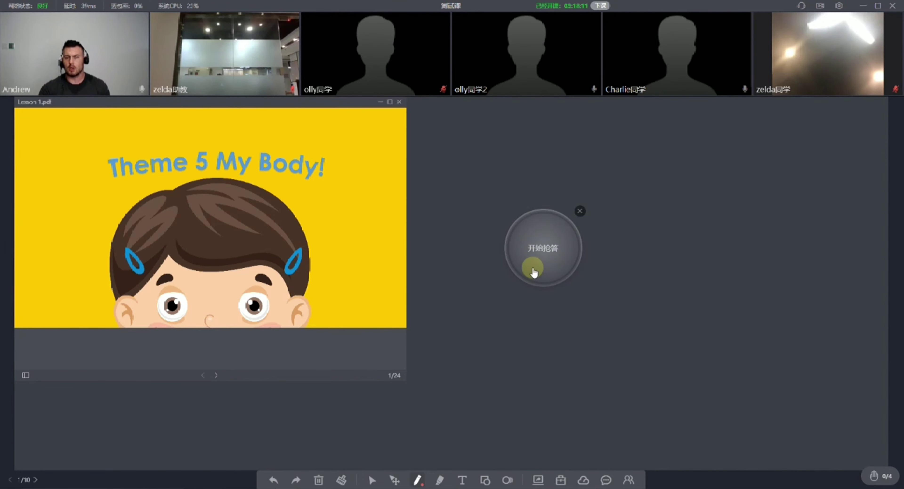
Run a quick-answer round, dismiss the result, and bring the tools panel back up.
{"action": "left_click", "coordinate": [544, 251]}
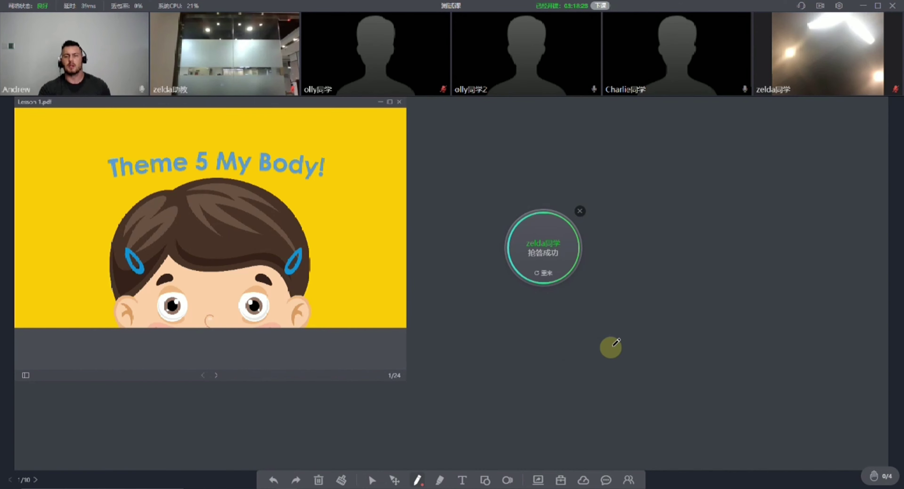
{"action": "left_click", "coordinate": [580, 211]}
{"action": "left_click", "coordinate": [560, 481]}
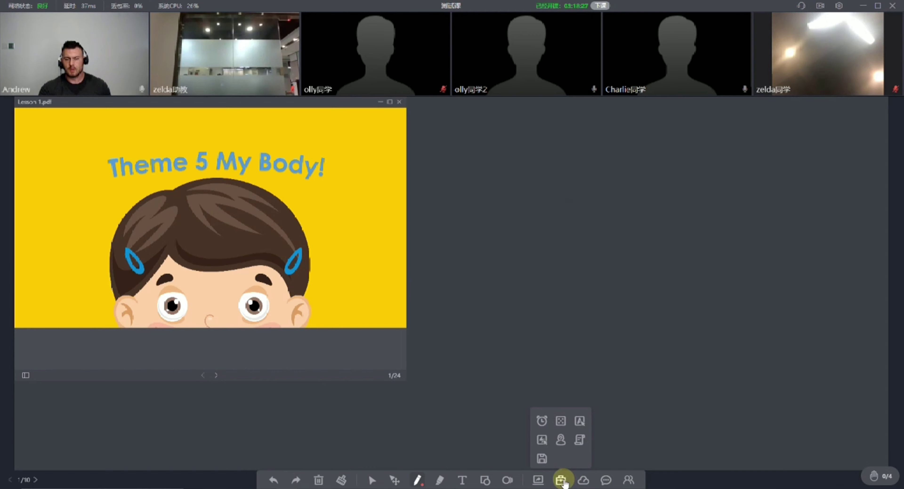
Spin the 随机选人 random student picker three times, then close it.
{"action": "left_click", "coordinate": [561, 442]}
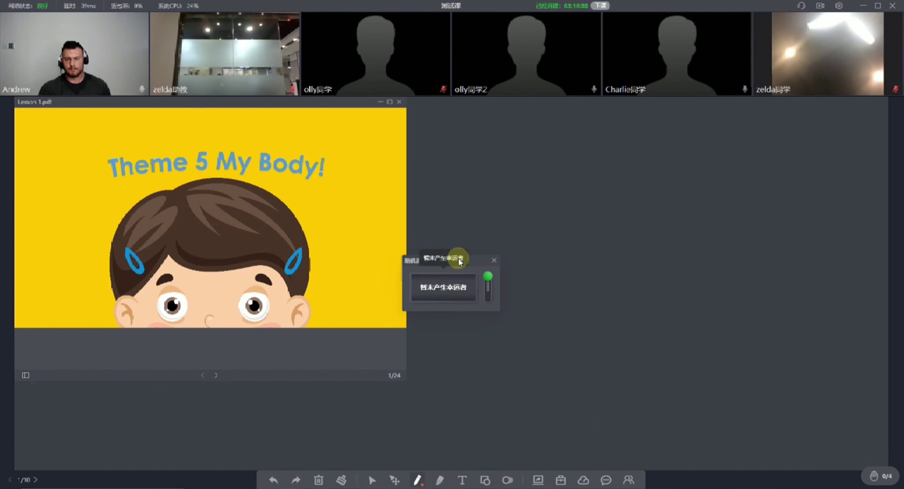
{"action": "left_click_drag", "start_coordinate": [473, 258], "coordinate": [544, 225]}
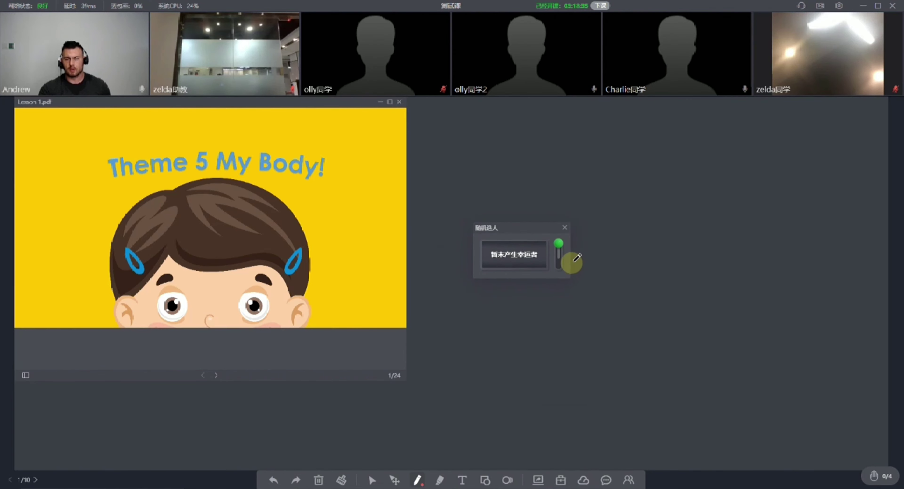
{"action": "left_click", "coordinate": [561, 248]}
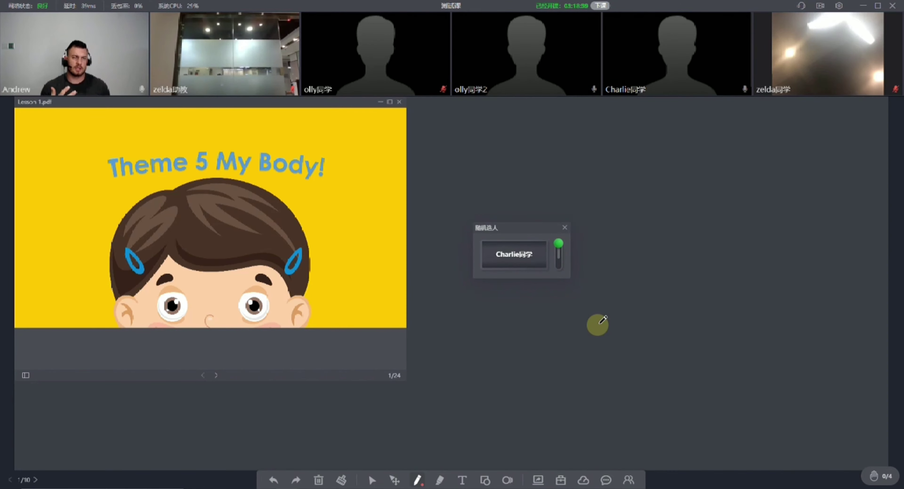
{"action": "left_click", "coordinate": [557, 245]}
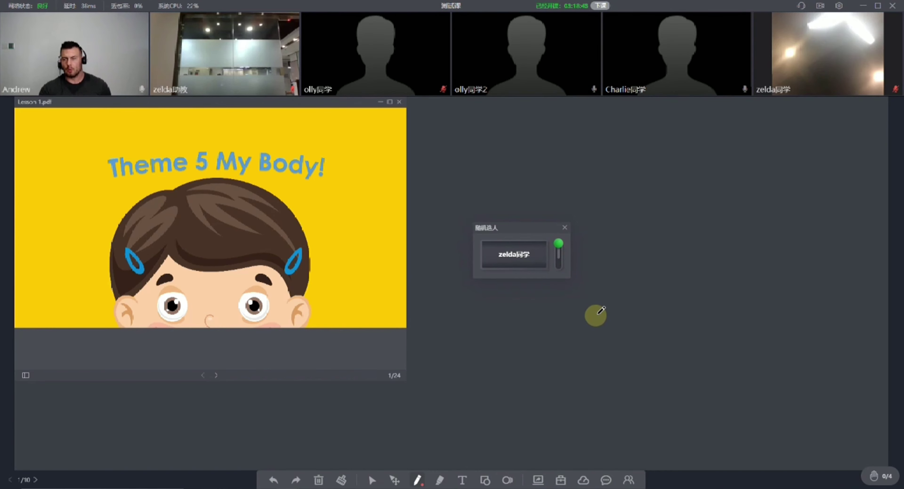
{"action": "left_click", "coordinate": [556, 250]}
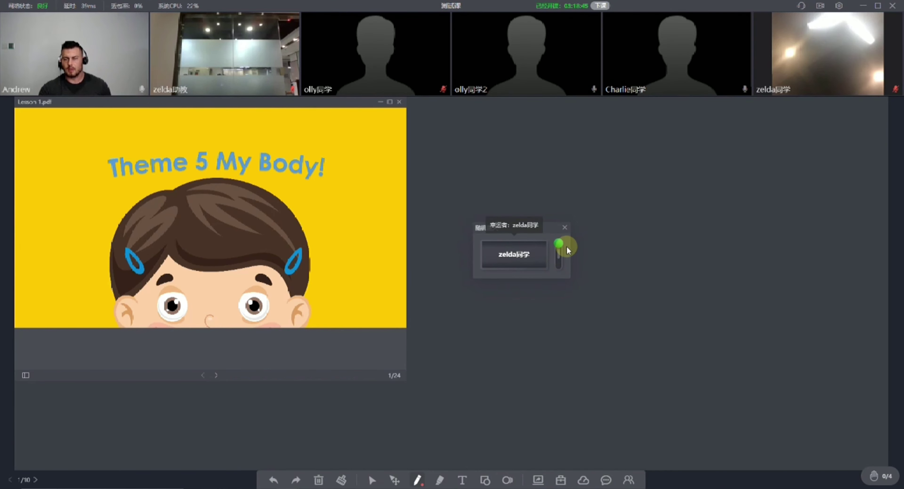
{"action": "left_click", "coordinate": [564, 229]}
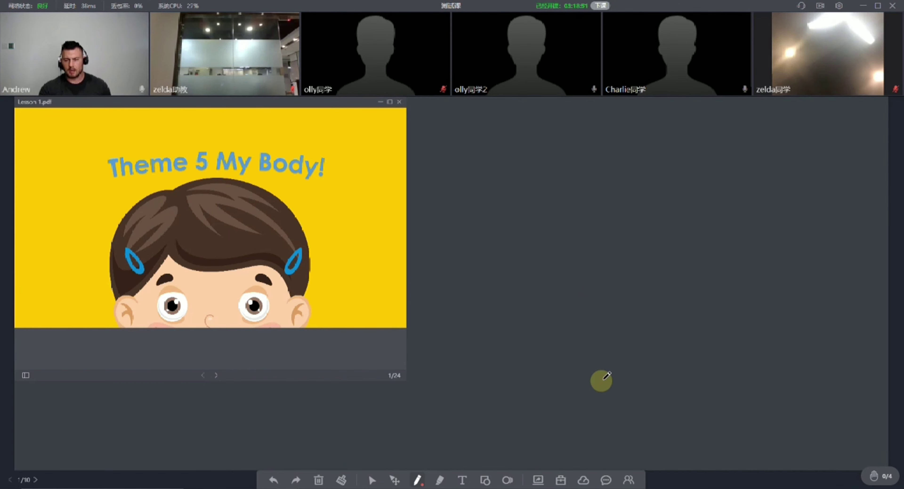
Type 'hi' in the class chat and send it to the class.
{"action": "left_click", "coordinate": [606, 481]}
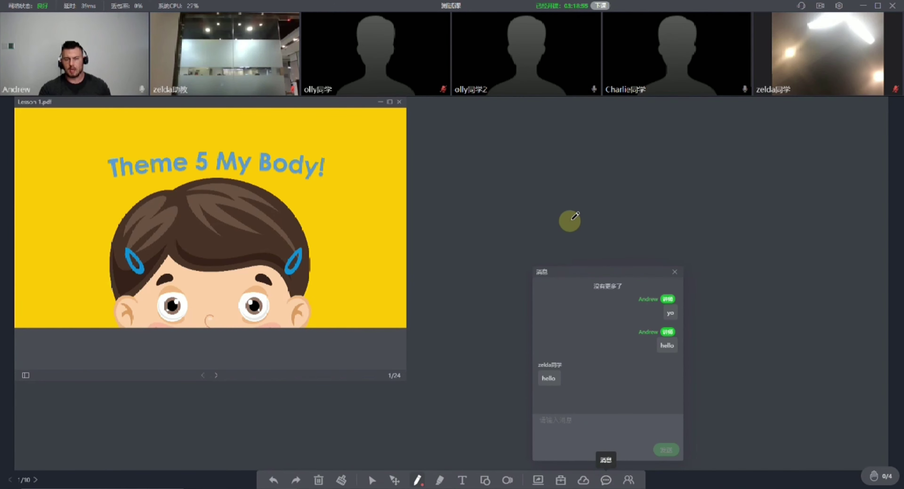
{"action": "left_click", "coordinate": [607, 480]}
{"action": "left_click", "coordinate": [606, 481]}
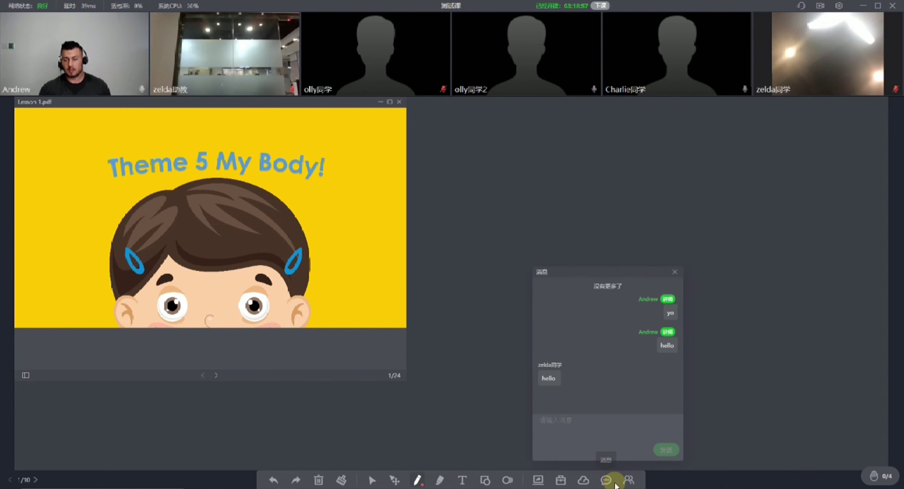
{"action": "left_click", "coordinate": [584, 435]}
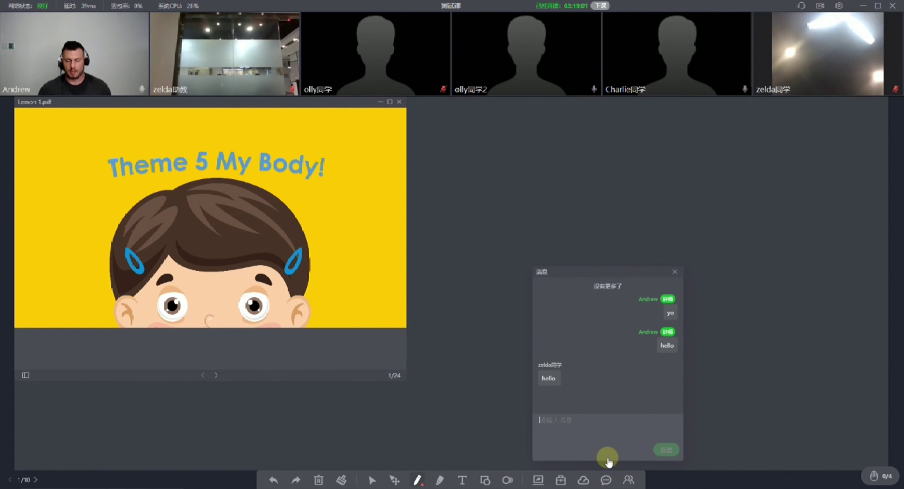
{"action": "type", "text": "hi"}
{"action": "key", "text": "Return"}
{"action": "left_click", "coordinate": [607, 481]}
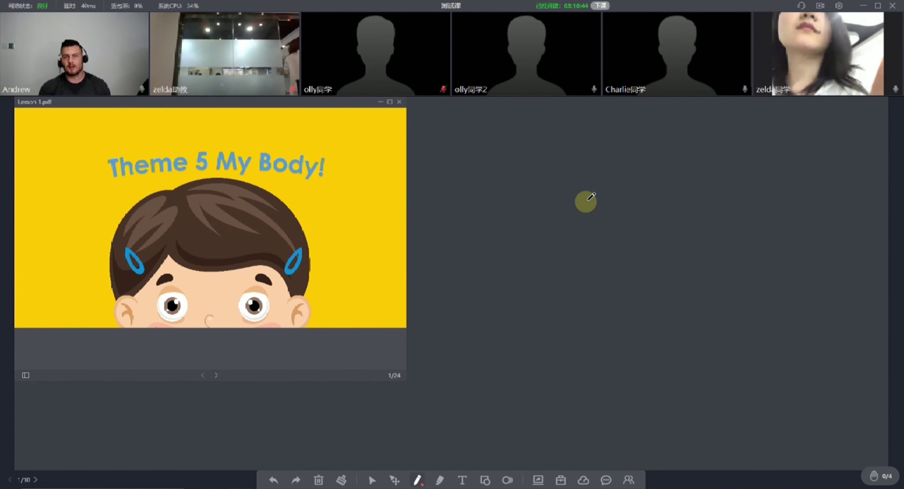
In the participant list, mute a student's microphone and toggle their camera off and on.
{"action": "left_click", "coordinate": [628, 481]}
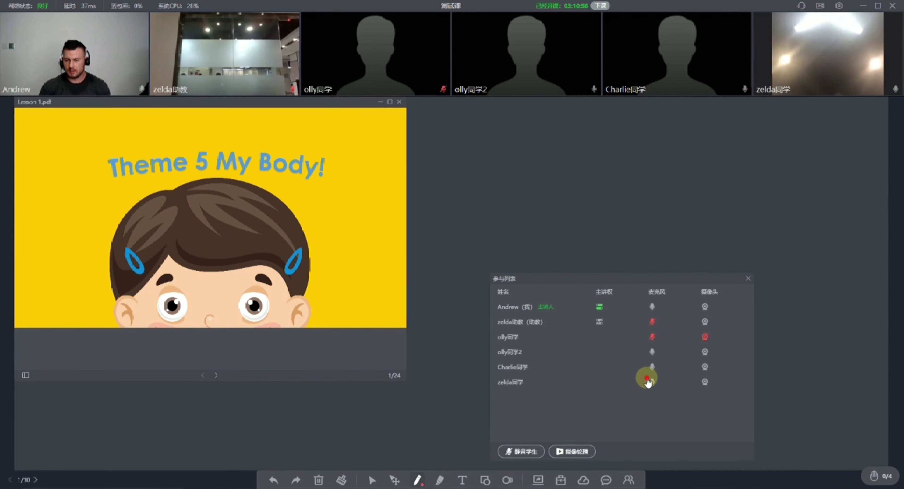
{"action": "left_click", "coordinate": [652, 384]}
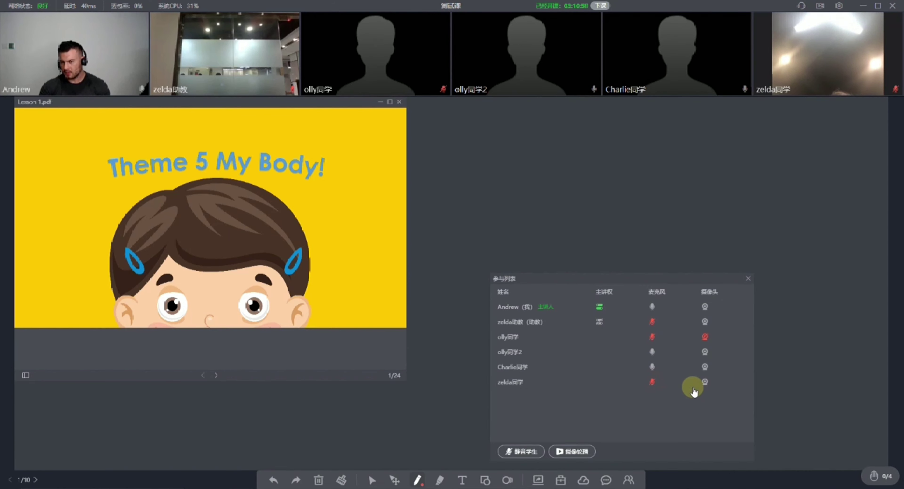
{"action": "left_click", "coordinate": [704, 384]}
{"action": "left_click", "coordinate": [704, 384]}
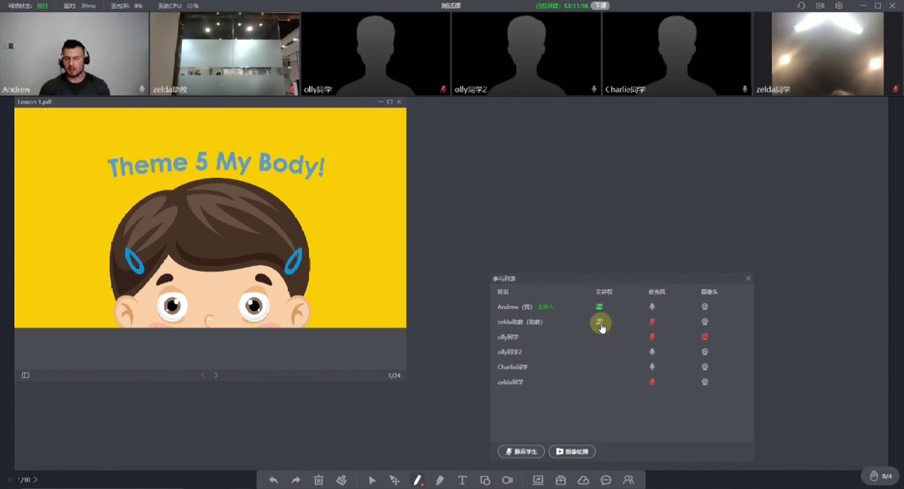
Hand 主讲权 to the assistant, reclaim it for the teacher, and close the list.
{"action": "left_click", "coordinate": [599, 323]}
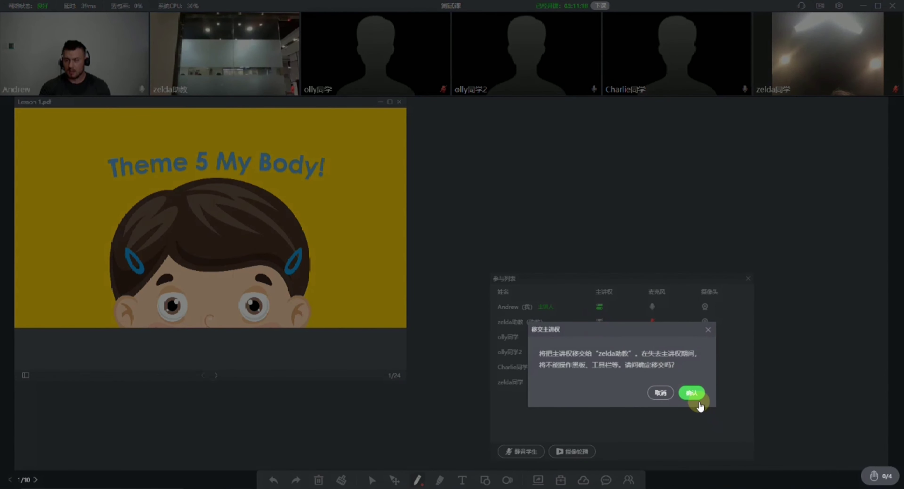
{"action": "left_click", "coordinate": [691, 394]}
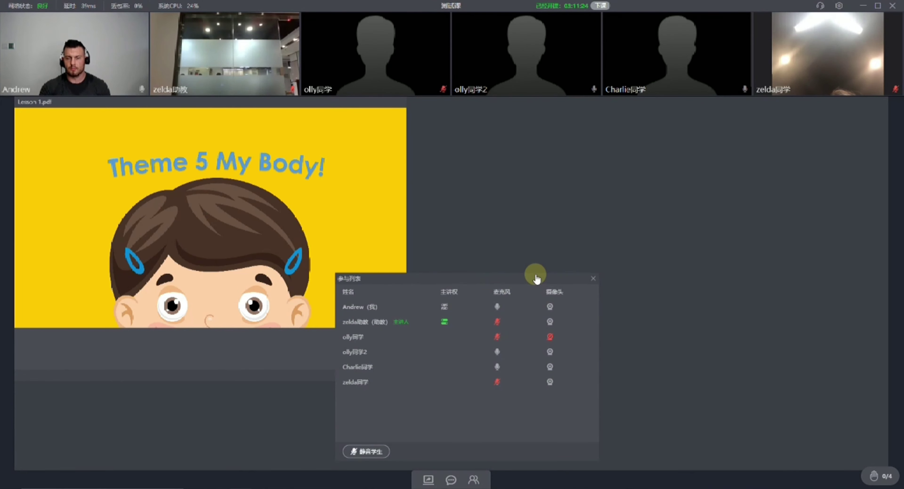
{"action": "left_click", "coordinate": [443, 308]}
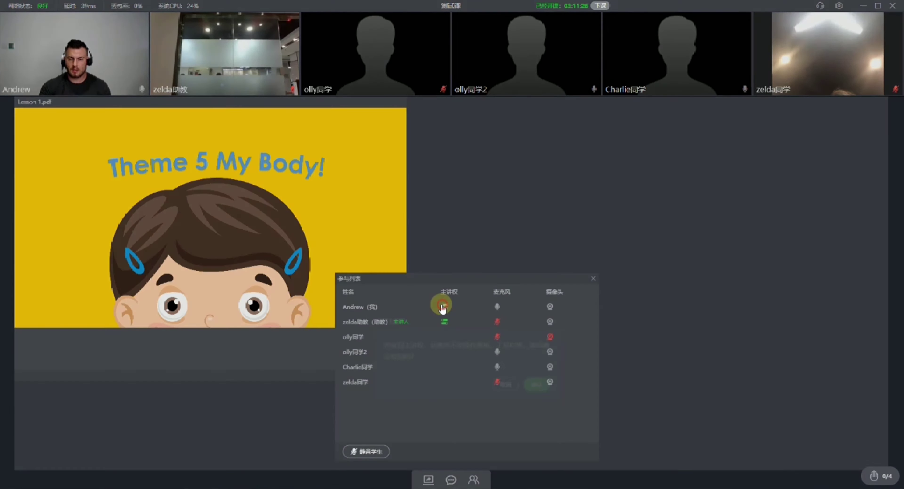
{"action": "left_click", "coordinate": [541, 390]}
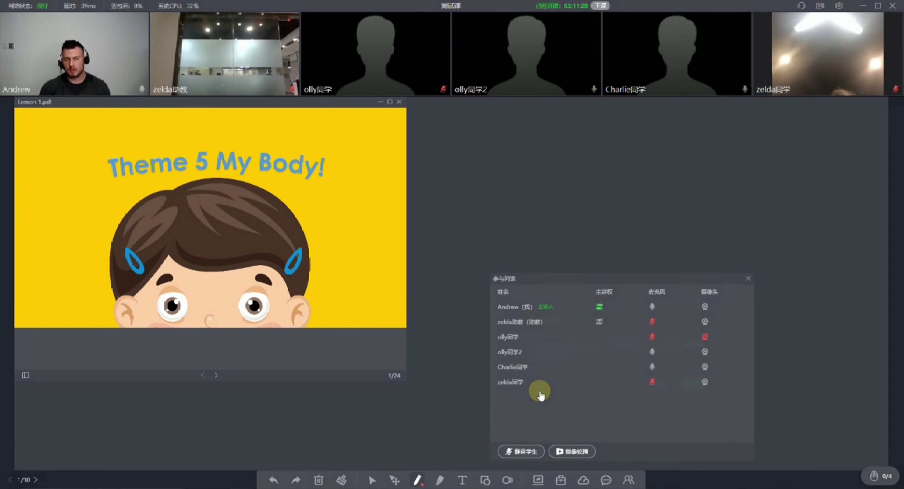
{"action": "left_click", "coordinate": [610, 339]}
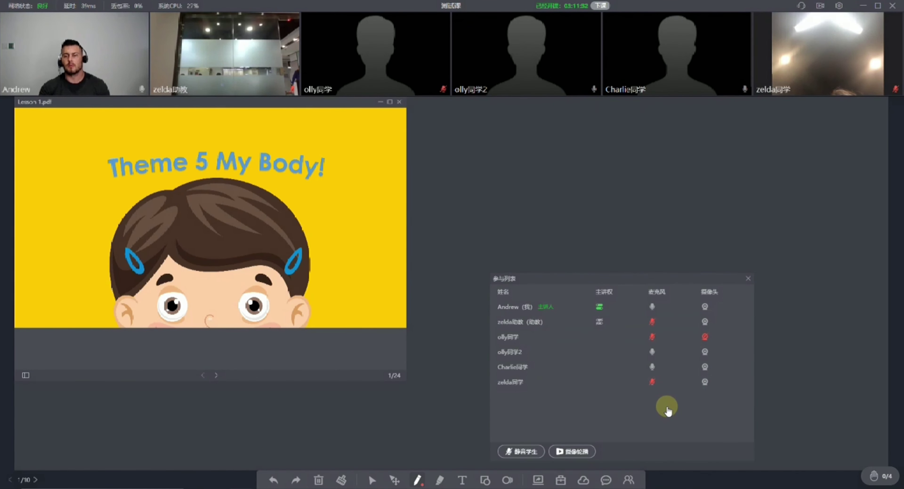
{"action": "left_click", "coordinate": [748, 278]}
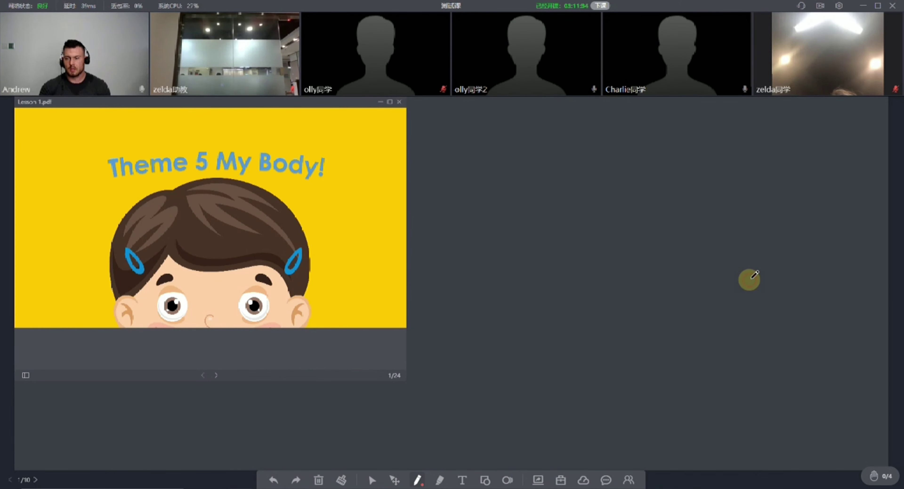
Close the classroom window and choose 仅离开教室，不下课 to leave without ending class.
{"action": "left_click", "coordinate": [891, 7]}
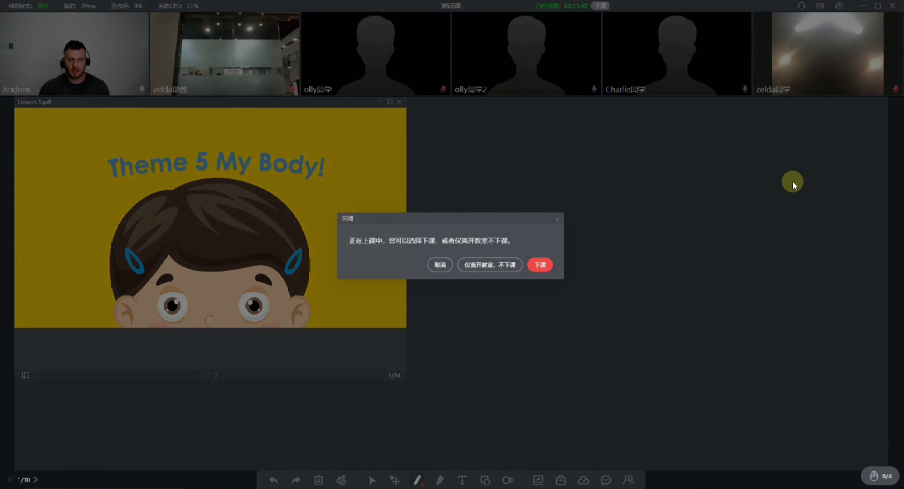
{"action": "left_click", "coordinate": [493, 269]}
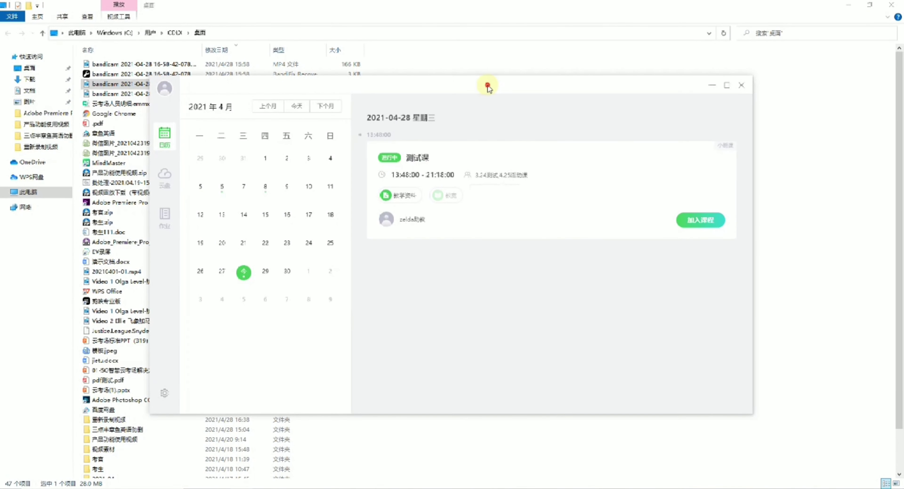
Move the calendar window up and to the right.
{"action": "left_click_drag", "start_coordinate": [487, 87], "coordinate": [513, 70]}
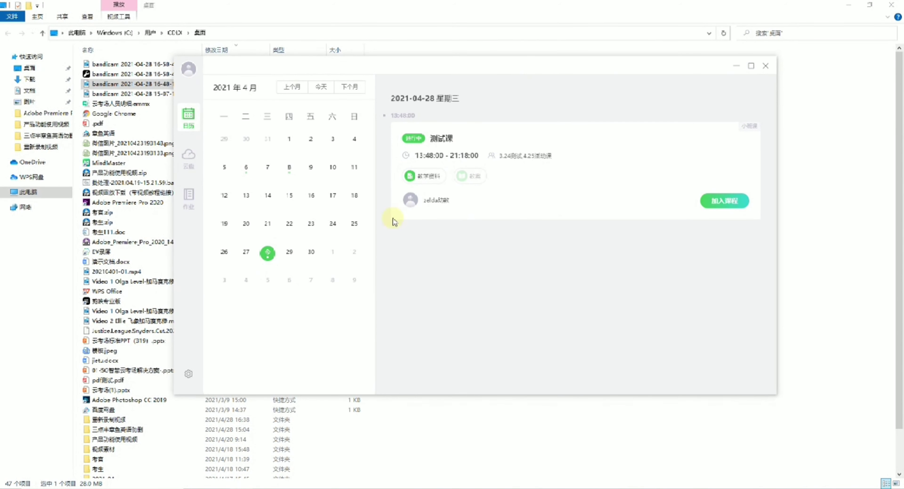